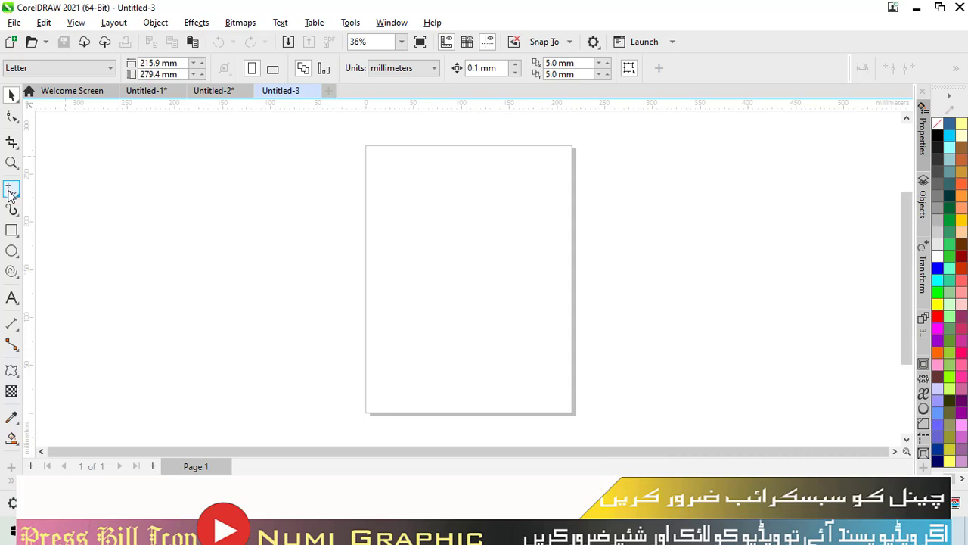
Step: Draw a tall rectangle across the page's left edge and size it to 50 mm wide by 160 mm high
click(11, 230)
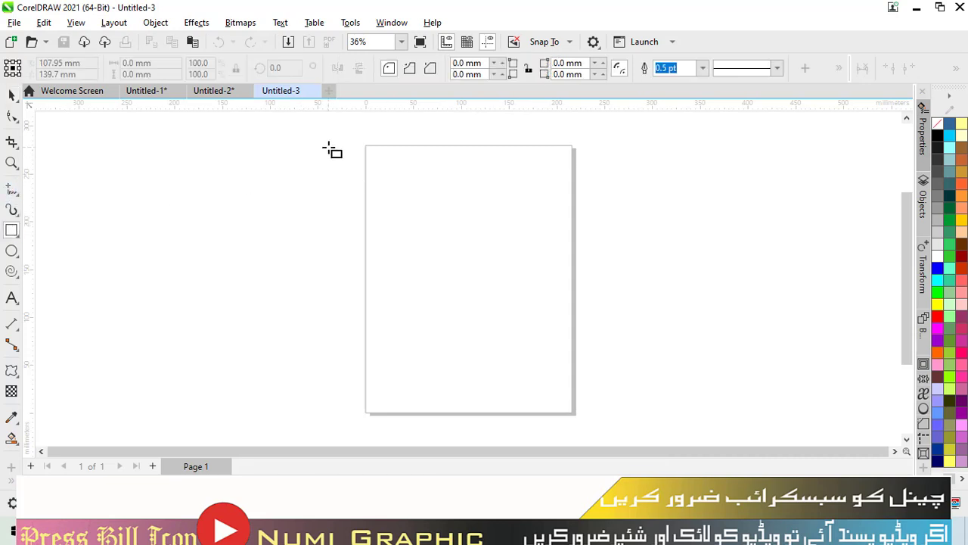
drag(328, 147, 433, 425)
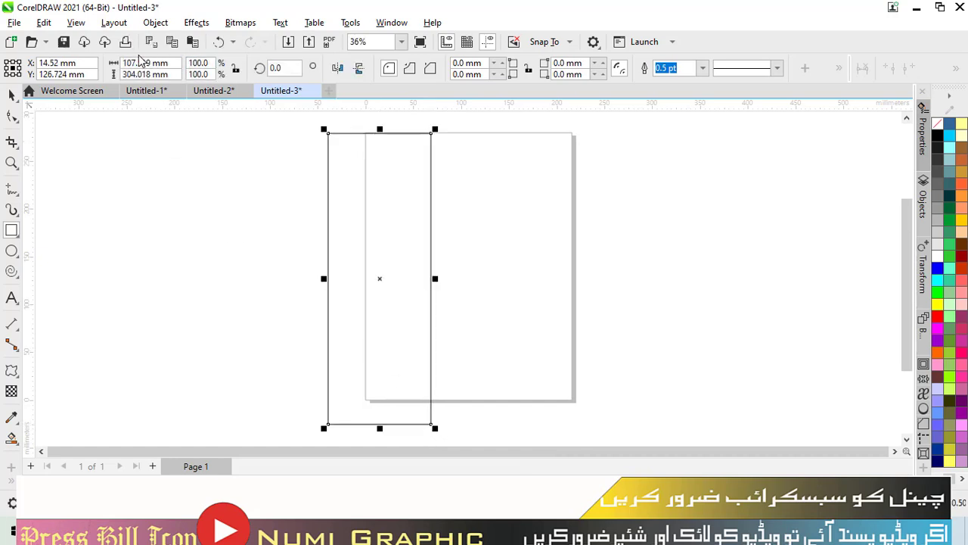
double_click(135, 62)
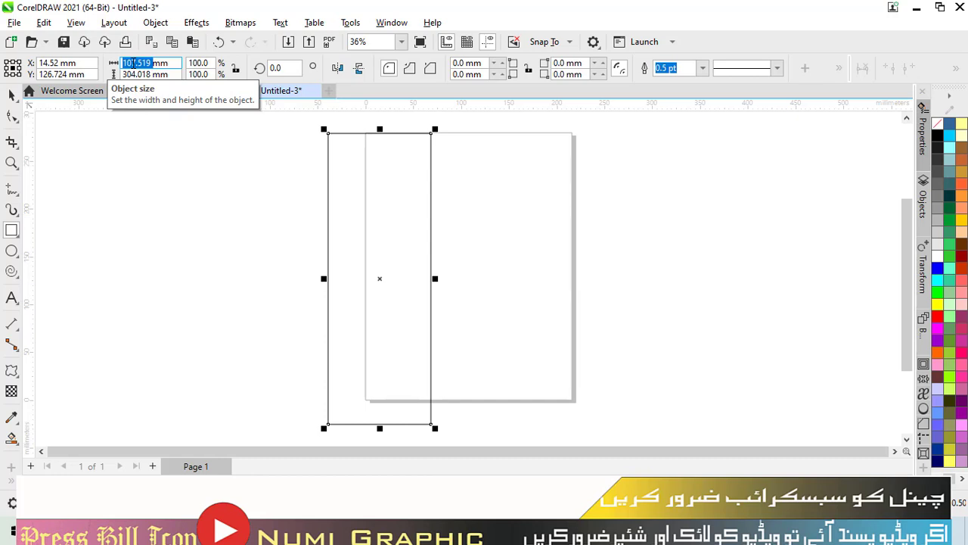
text(50mm)
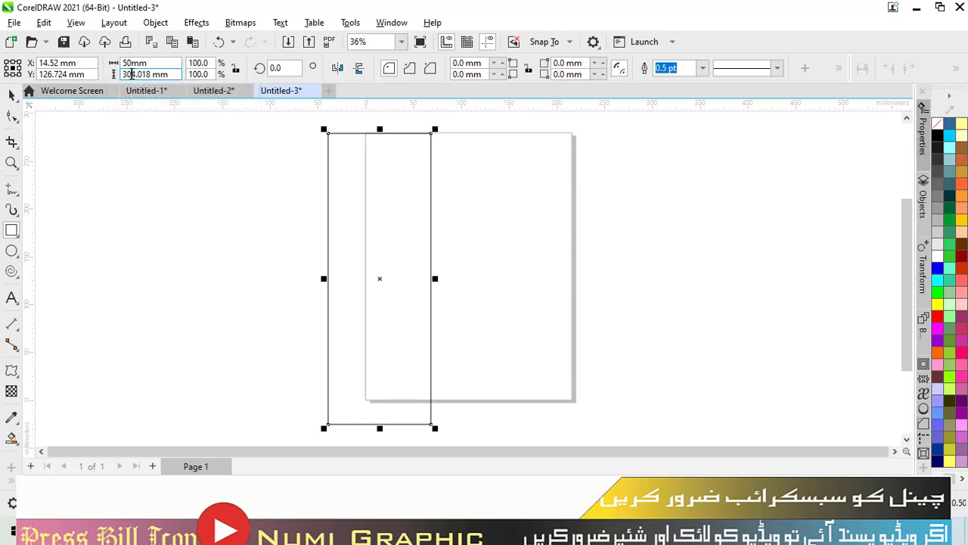
double_click(133, 73)
text(1)
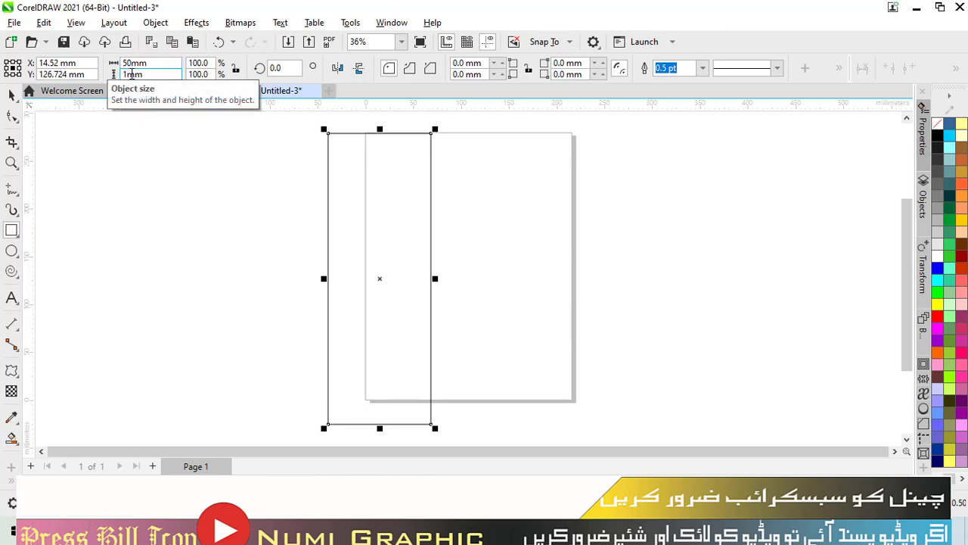
text(50)
key(Return)
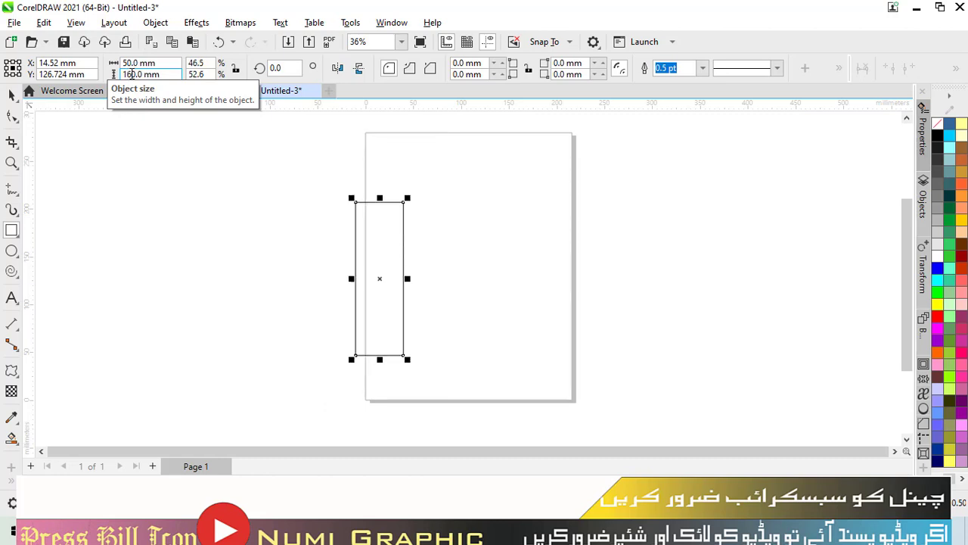
Step: Resize the rectangle to 190 mm high and 70 mm wide
double_click(130, 75)
text(190)
key(Return)
double_click(132, 64)
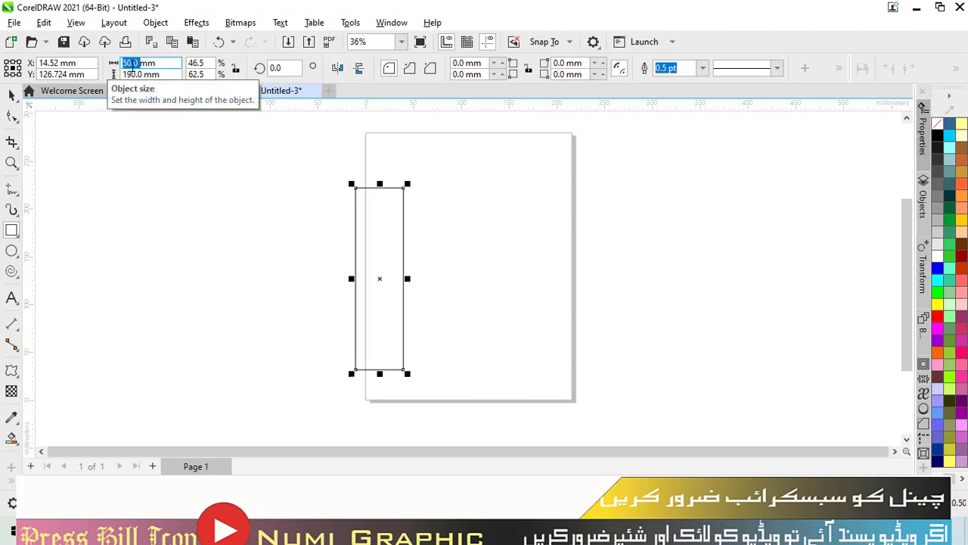
text(70)
key(Return)
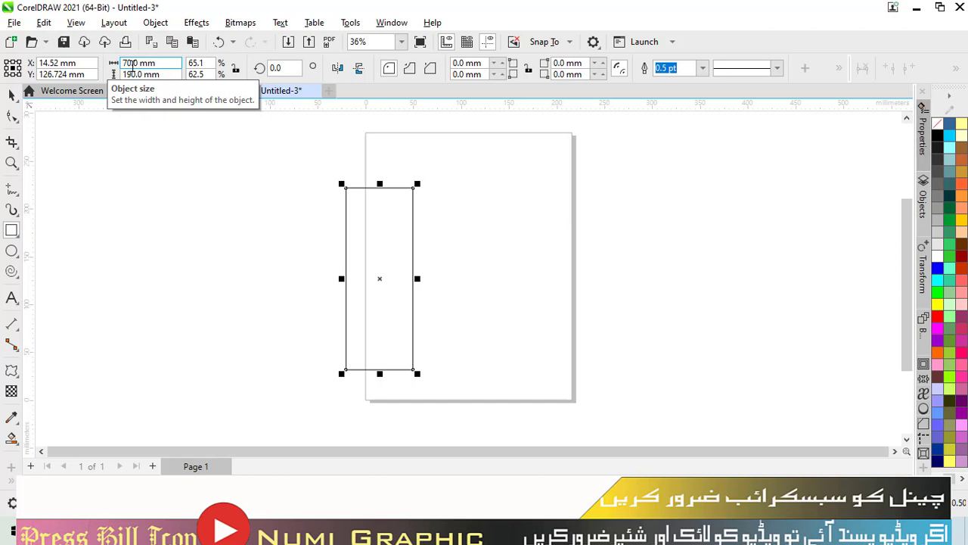
click(12, 95)
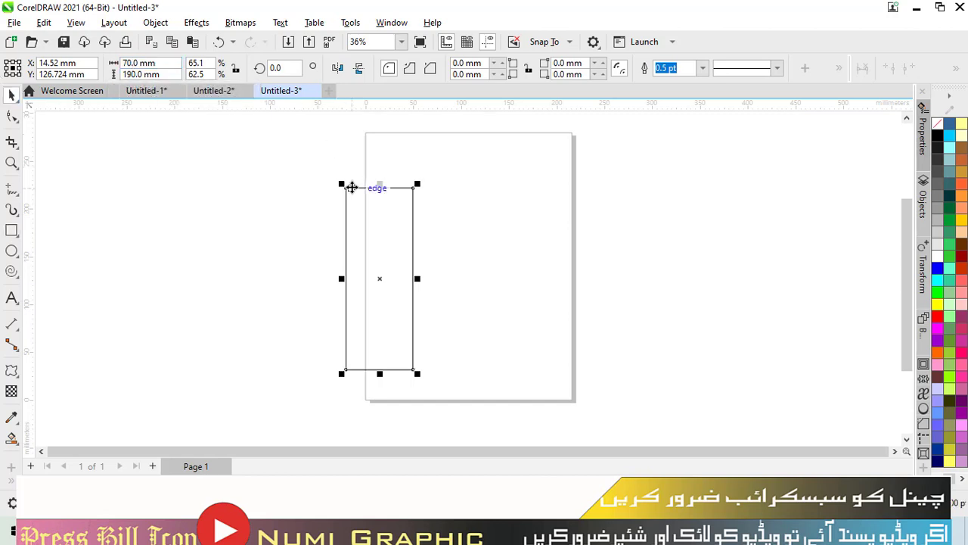
click(12, 115)
click(347, 190)
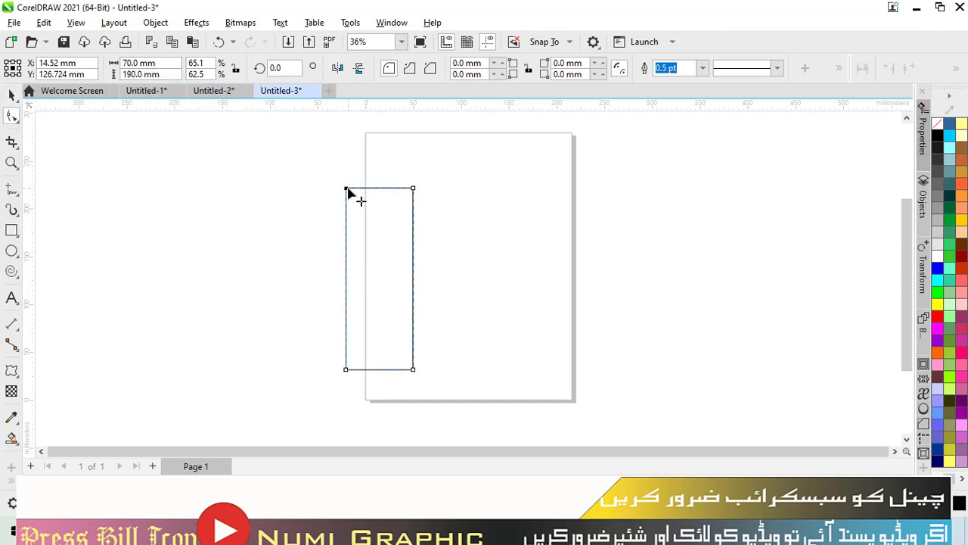
drag(348, 190, 415, 235)
double_click(456, 74)
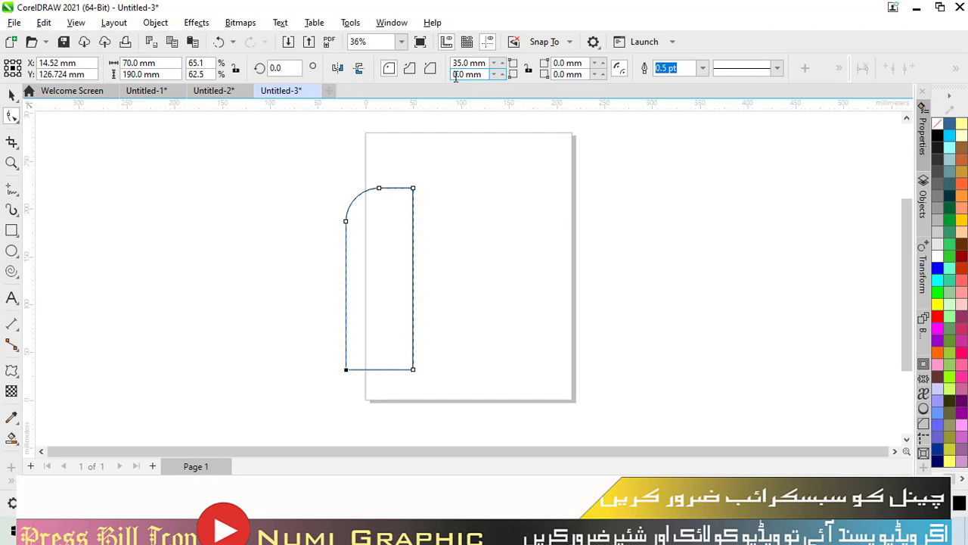
text(3)
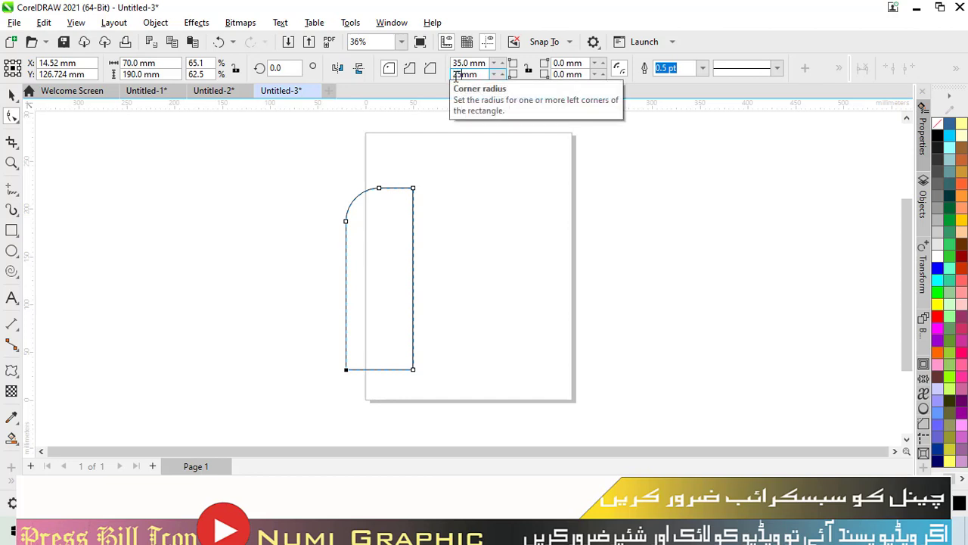
text(5)
key(Return)
key(ctrl+z)
key(ctrl+z)
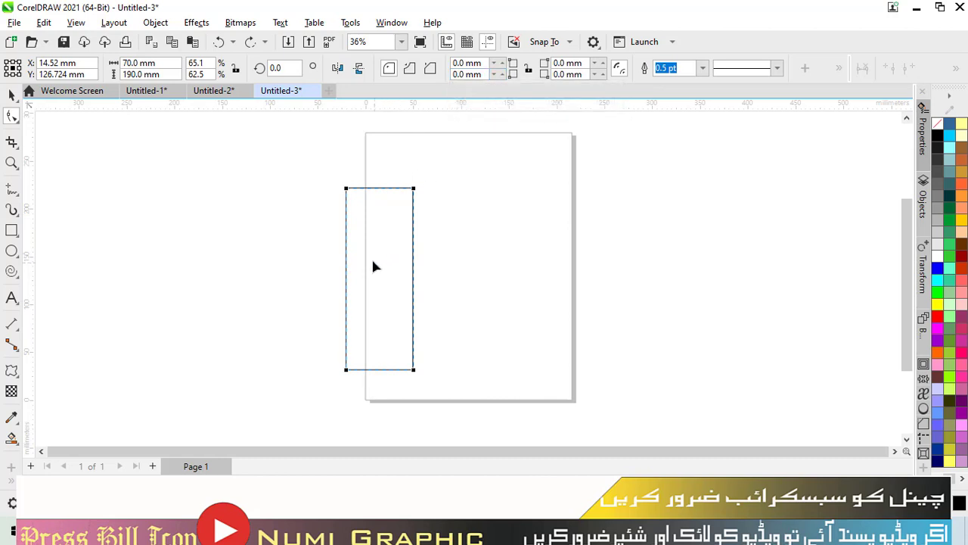
Step: Duplicate the rectangle to the right of the original and resize the copy to 50 mm wide by 170 mm high
click(12, 94)
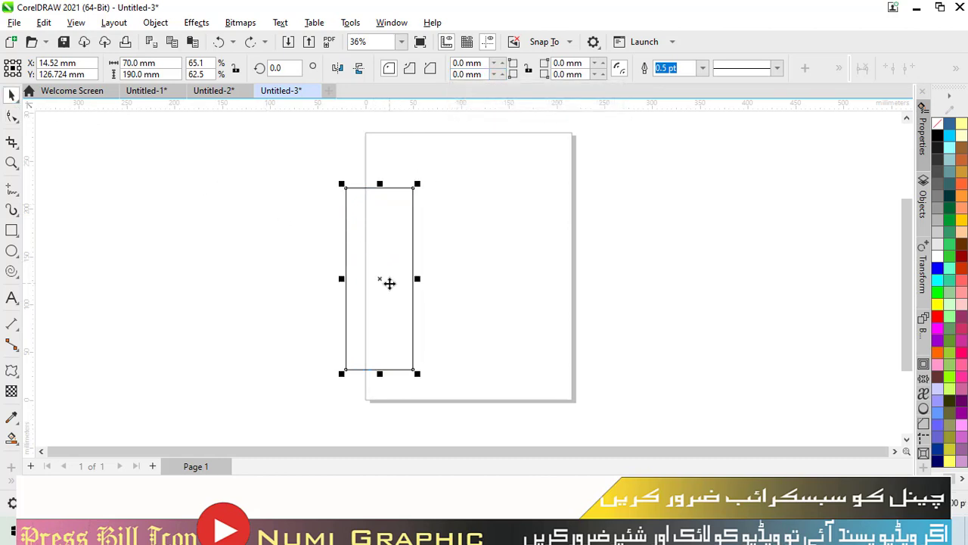
drag(381, 280, 477, 279)
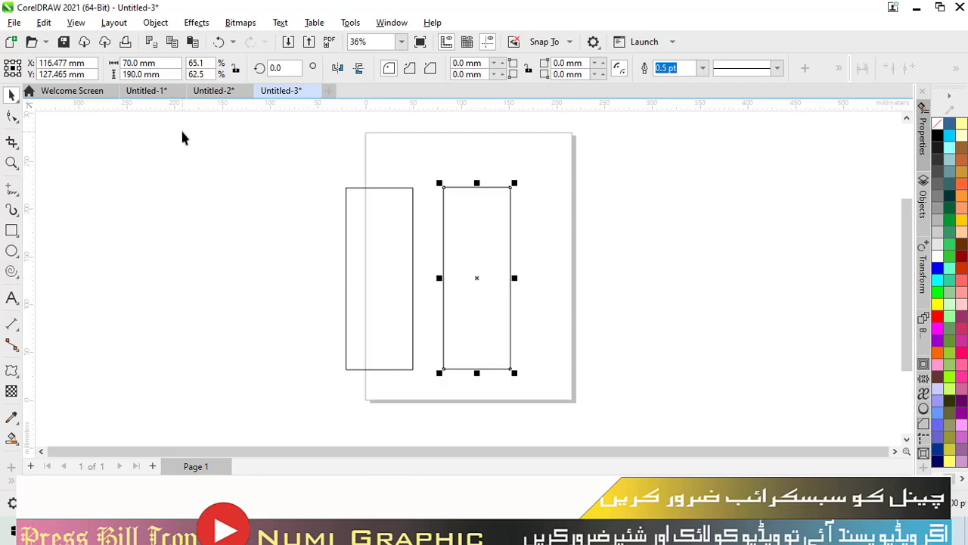
double_click(132, 76)
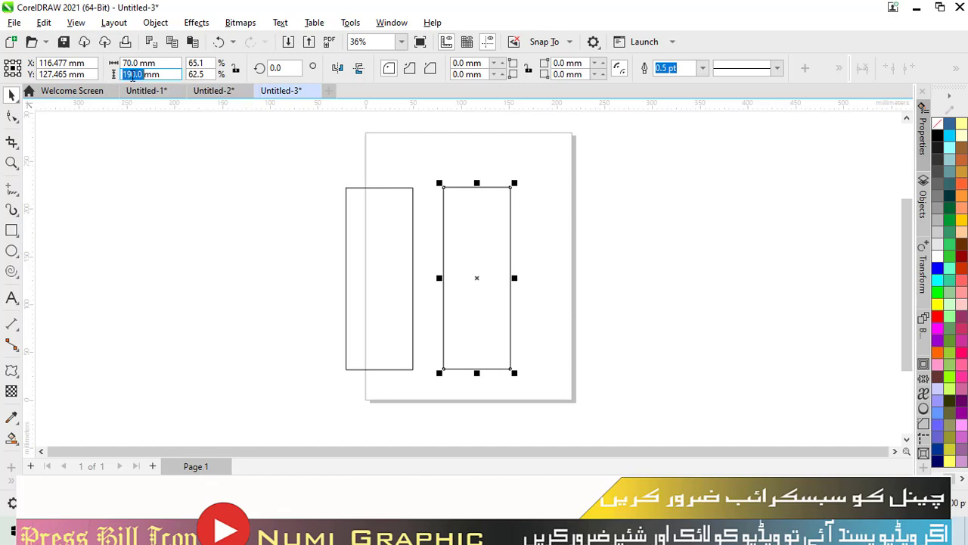
text(170)
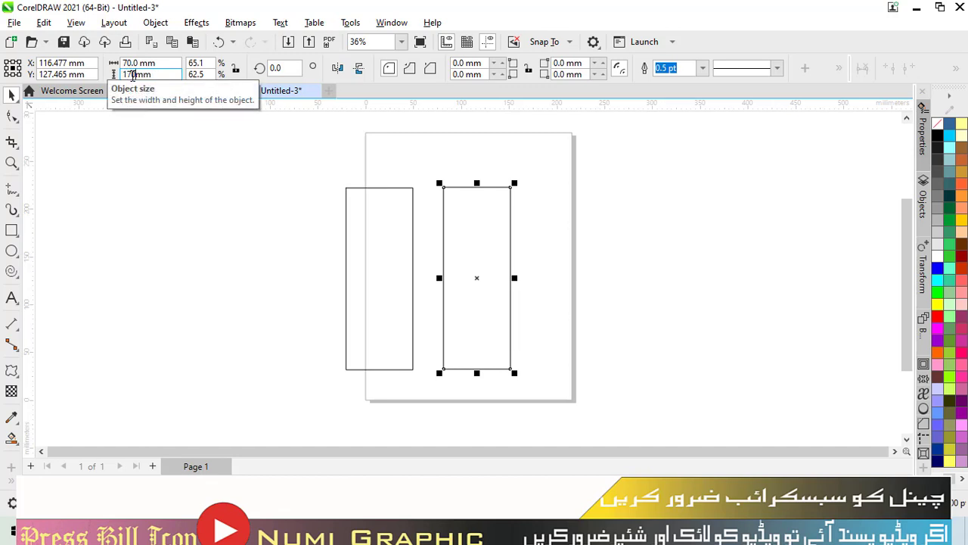
double_click(133, 64)
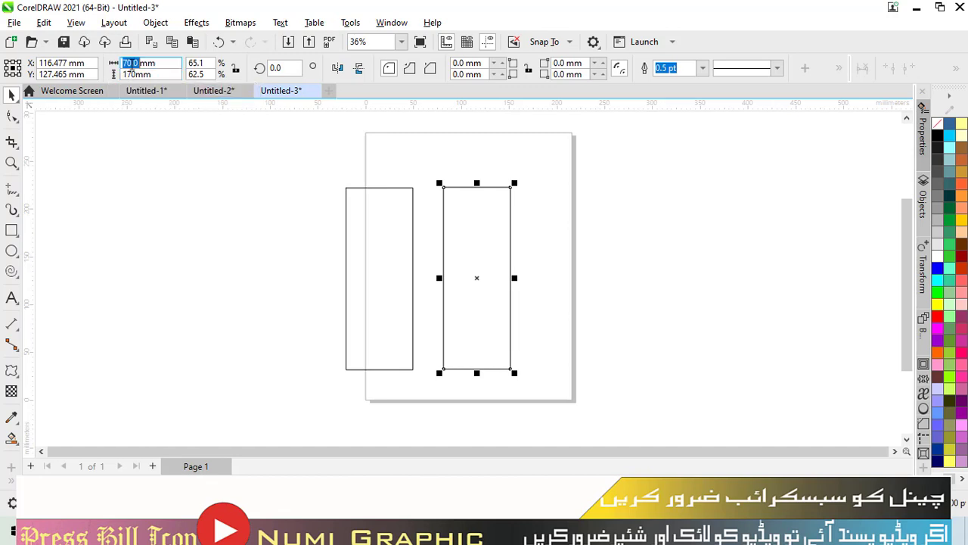
text(50)
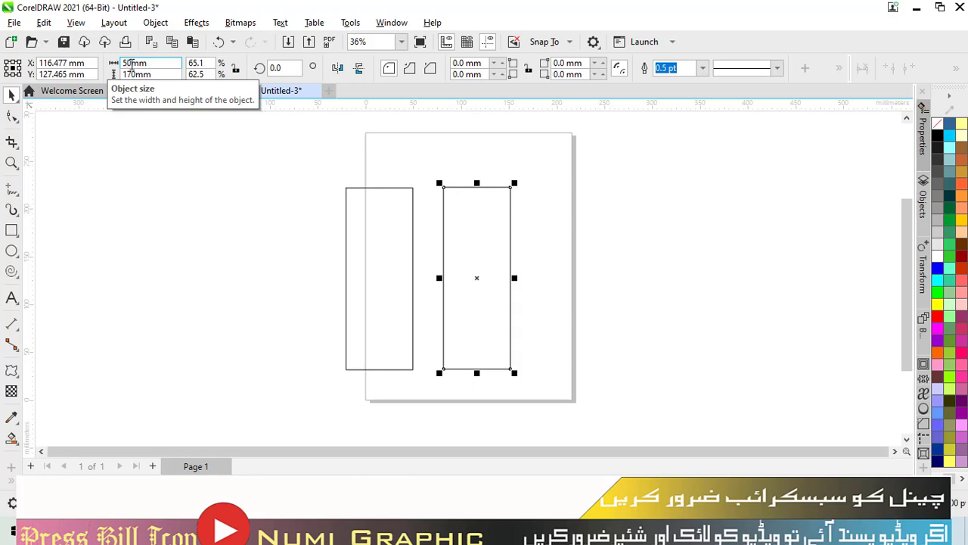
key(Return)
Step: Set the copied rectangle's width to 60 mm
double_click(131, 64)
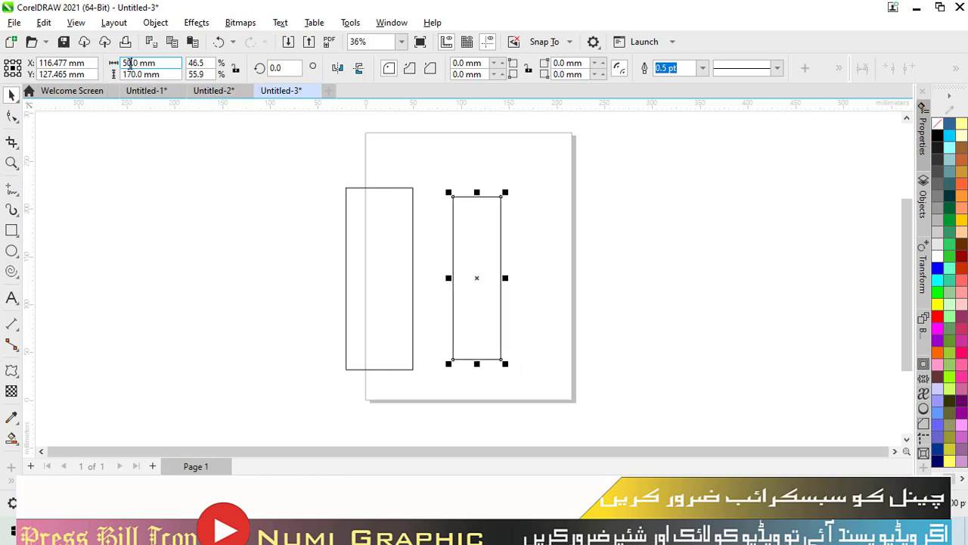
text(60)
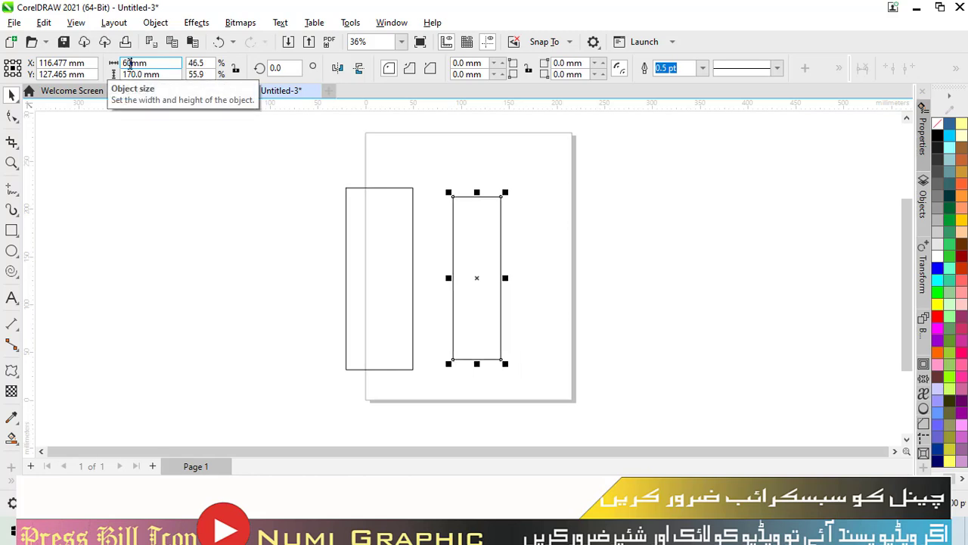
key(Return)
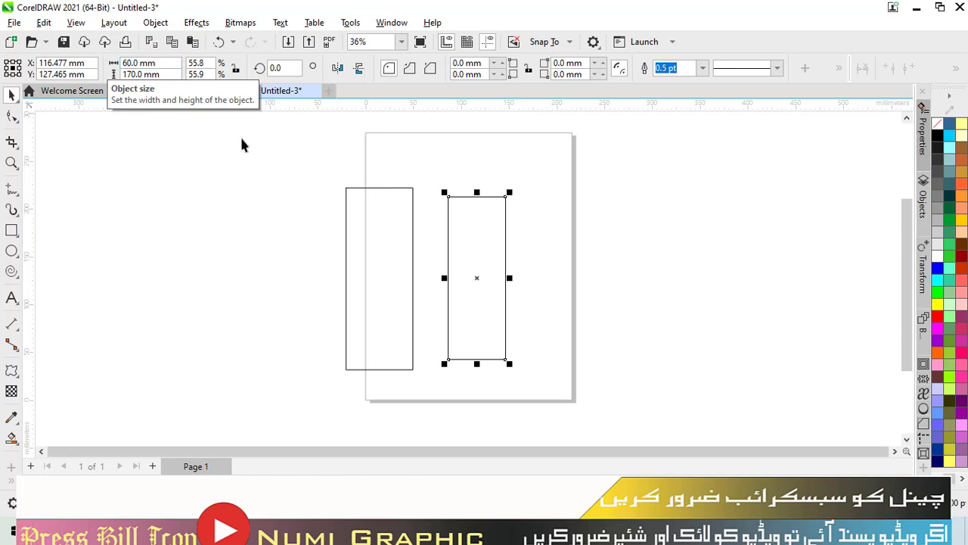
Step: Round the original rectangle's upper-left corner to 35 mm and its lower-left corner to 25 mm
click(346, 200)
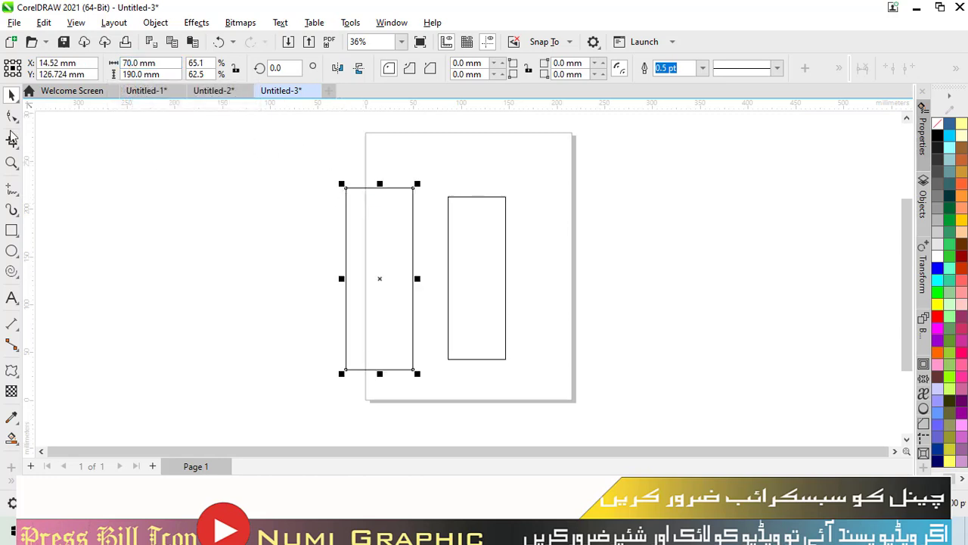
click(11, 116)
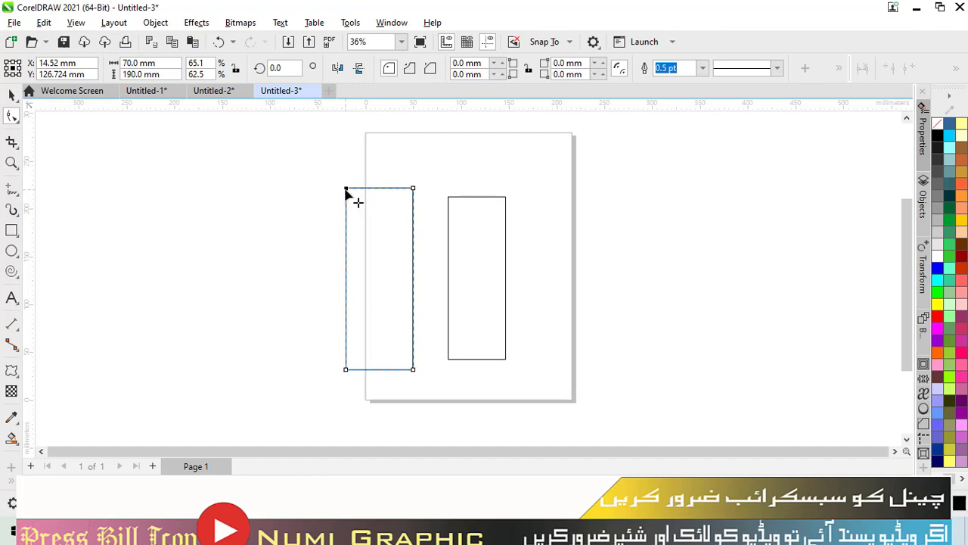
drag(346, 192, 409, 255)
click(346, 370)
double_click(460, 74)
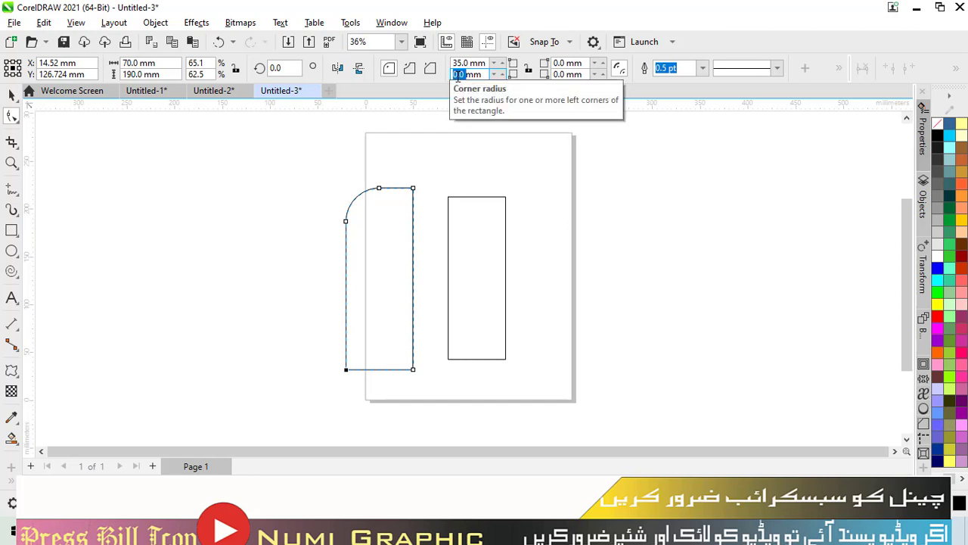
text(2)
text(5)
key(Return)
click(12, 95)
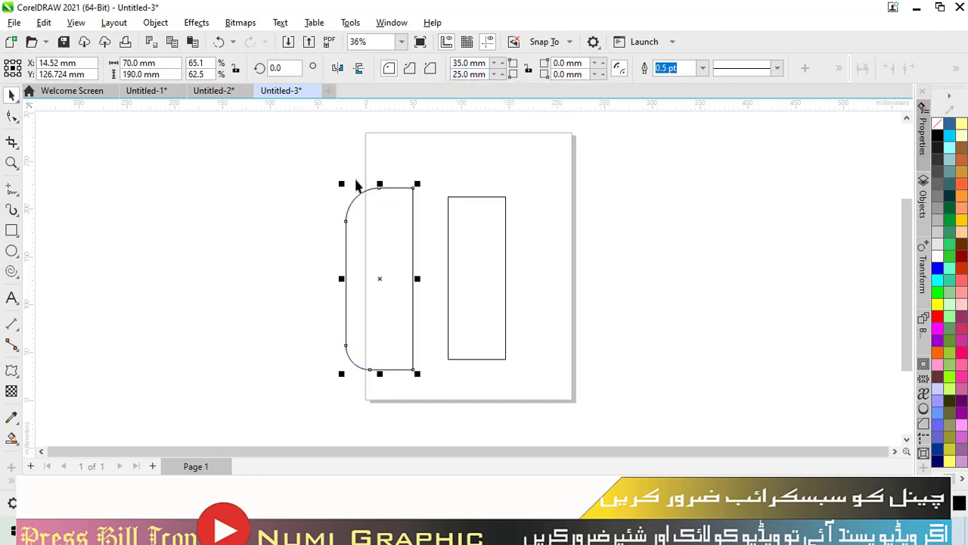
Step: Round both upper corners of the copied rectangle to 30 mm, forming a full arch
click(505, 230)
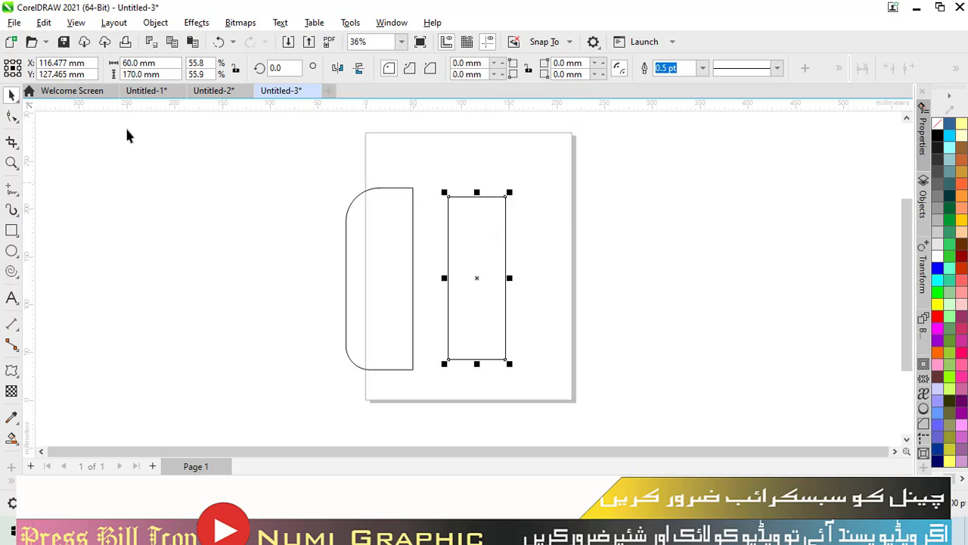
click(12, 118)
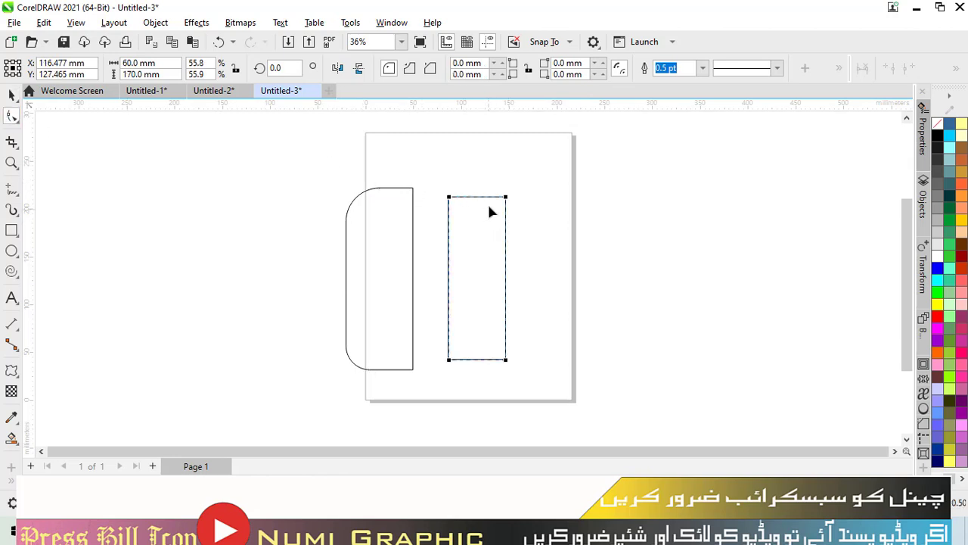
click(506, 197)
drag(450, 199, 495, 325)
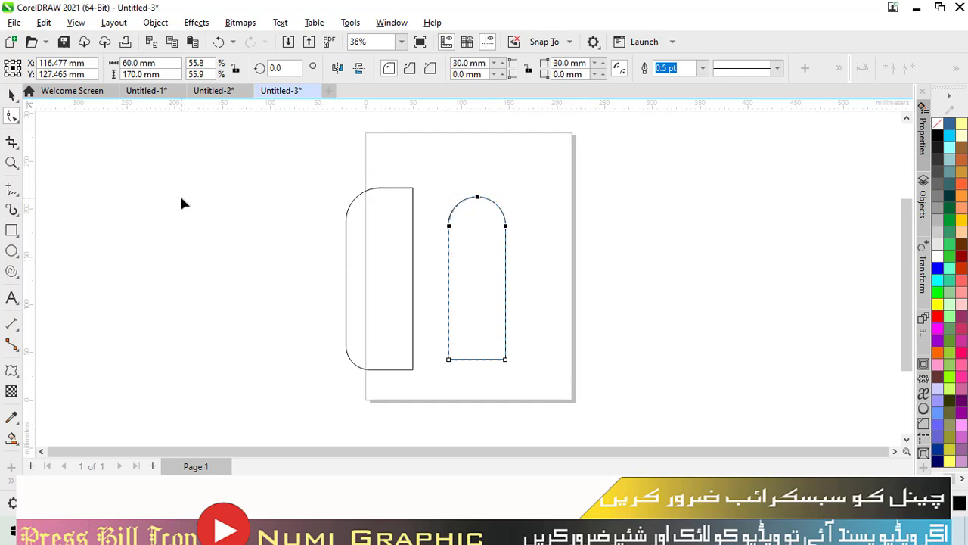
click(11, 95)
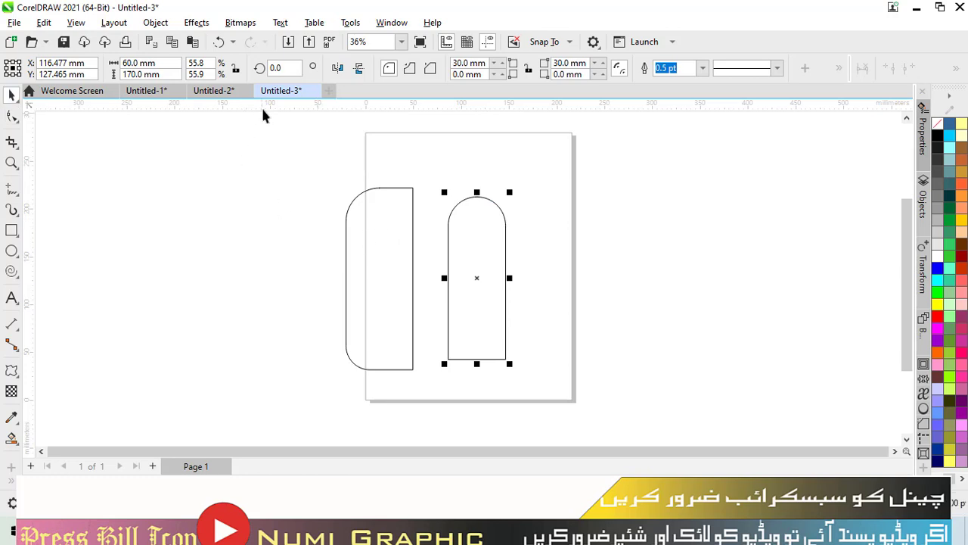
Step: Rotate the arched shape by 50 degrees and move its rounded end onto the first shape's upper-left rounded corner
text(5)
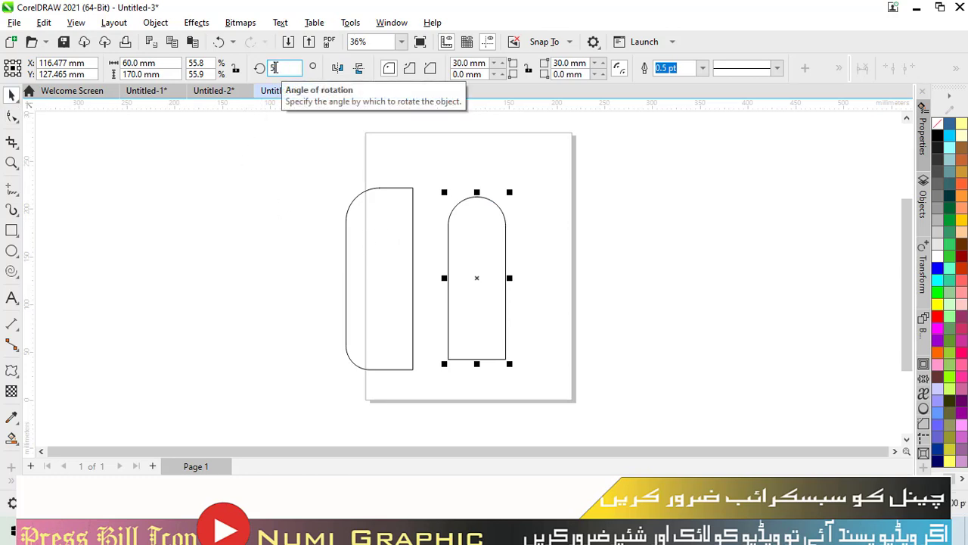
text(0)
key(Return)
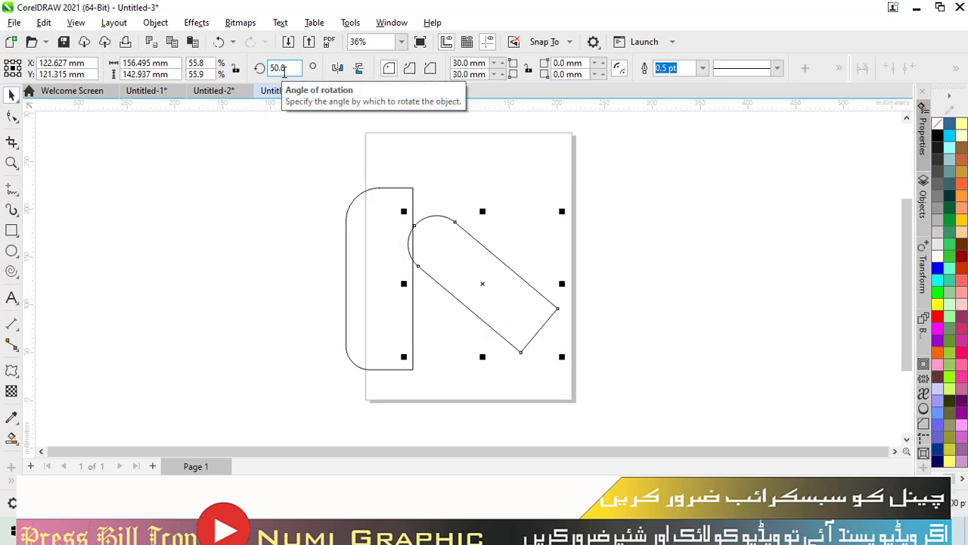
drag(484, 283, 425, 262)
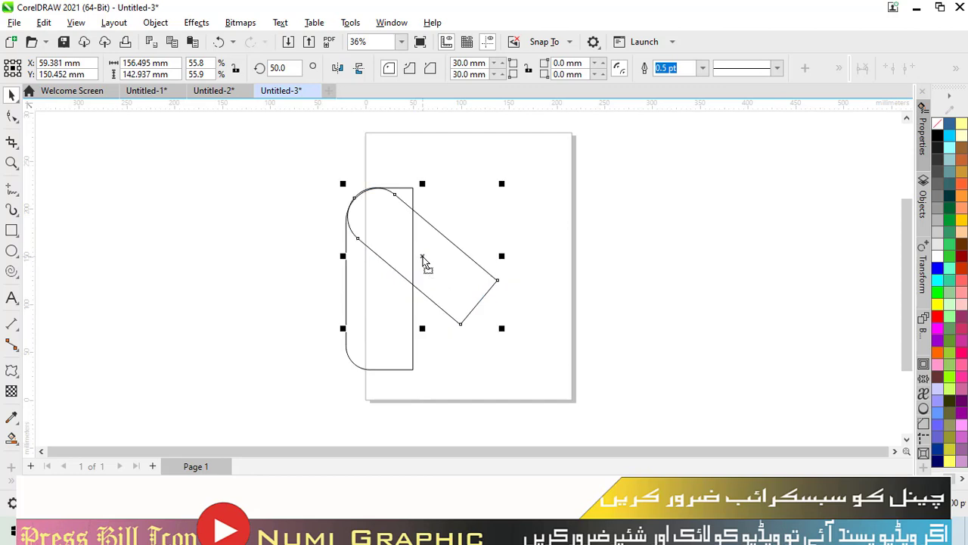
Step: Nudge the rotated shape slightly right and down so its rounded end follows the upright shape's upper-left curve more closely
click(11, 161)
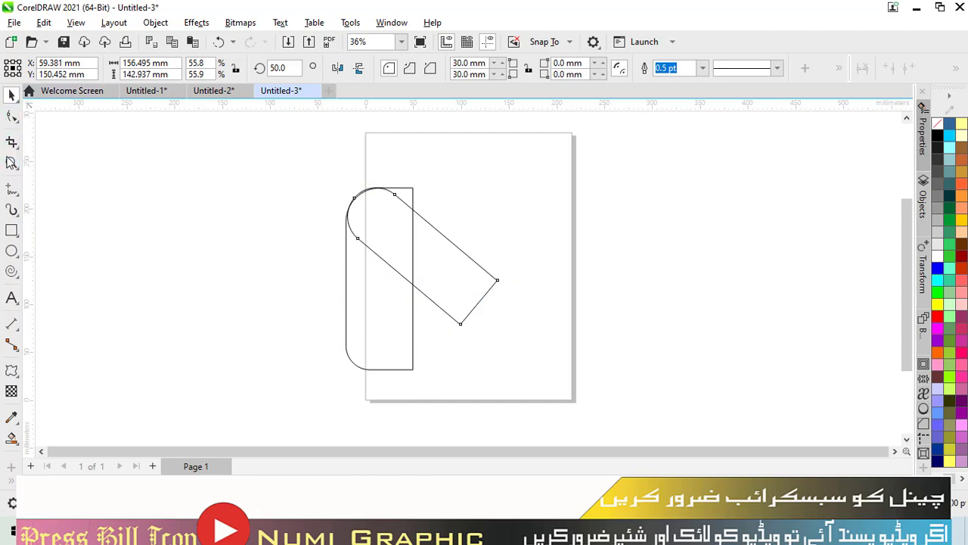
drag(262, 158, 481, 259)
drag(376, 183, 535, 312)
click(10, 96)
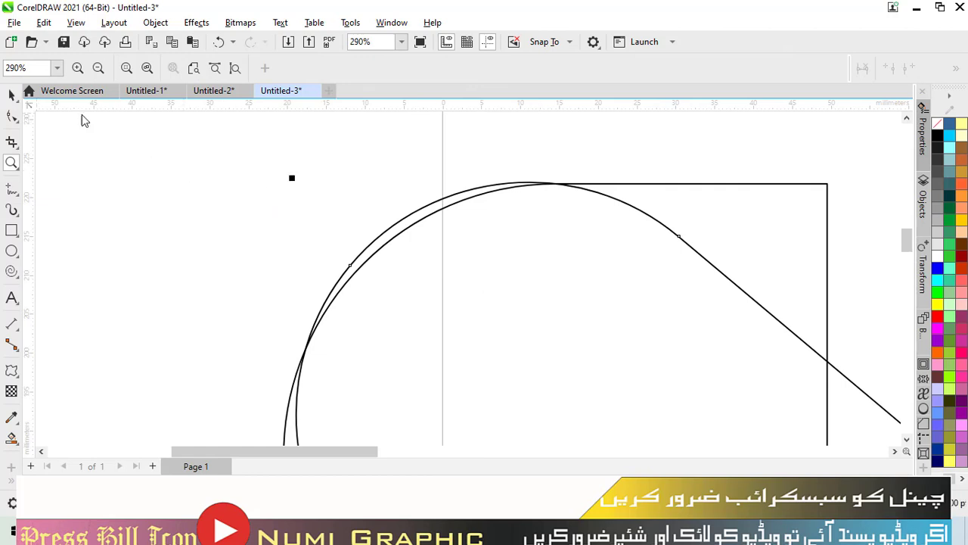
click(499, 302)
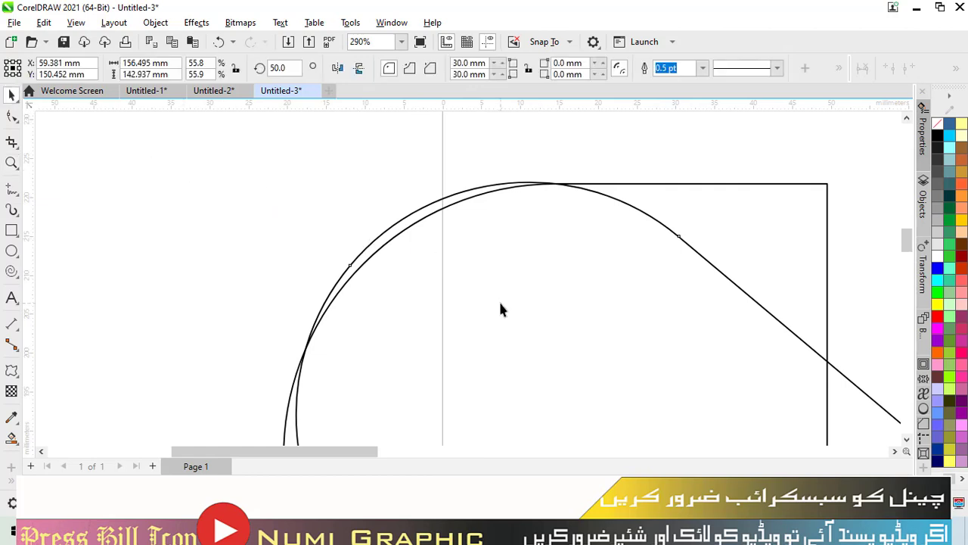
drag(494, 297, 506, 311)
click(504, 305)
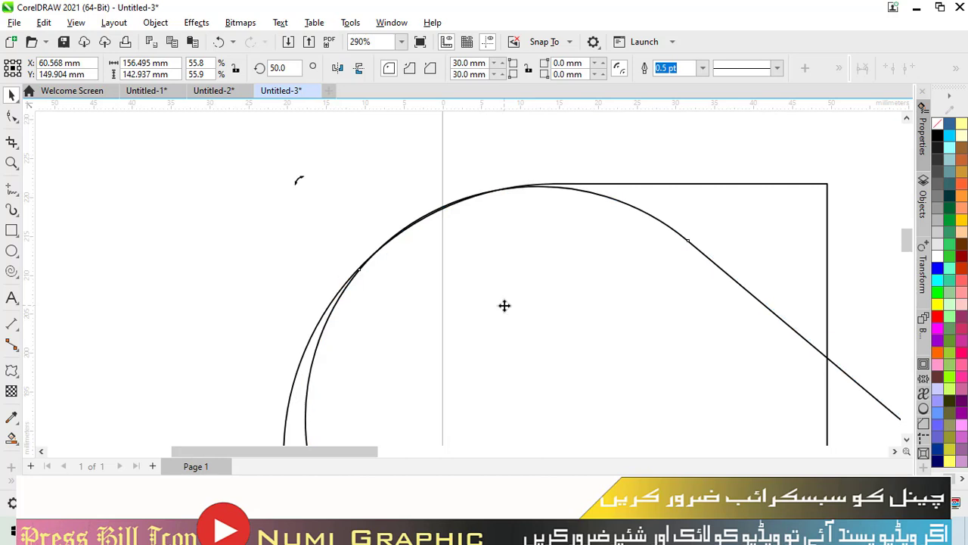
click(124, 215)
key(shift+F4)
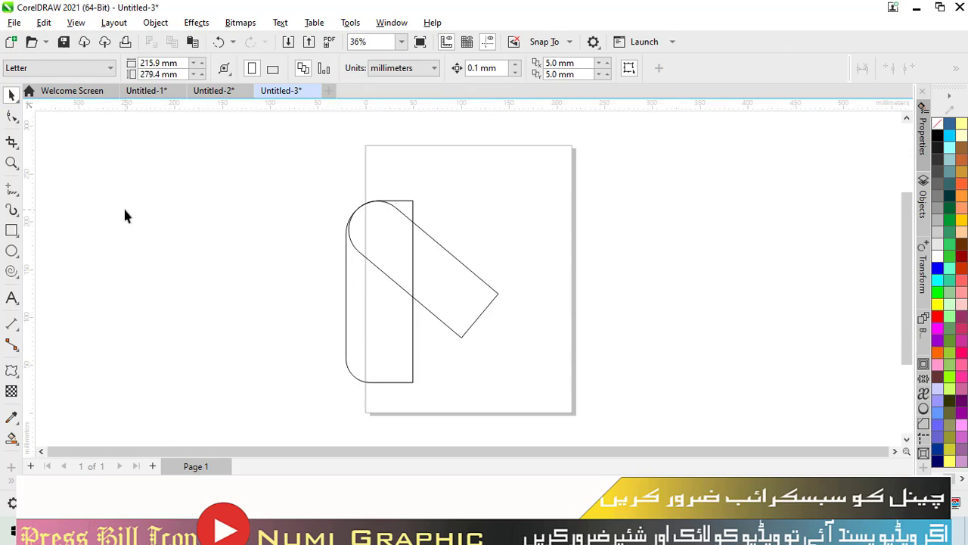
Step: Draw a vertical freehand-tool line about 147 mm long, straight up from the rotated shape's lowest corner
click(11, 189)
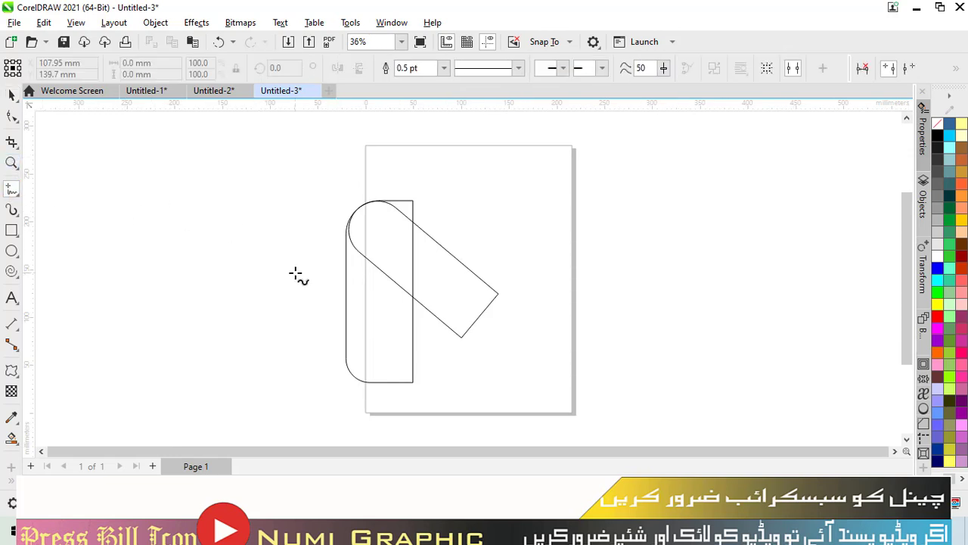
click(461, 337)
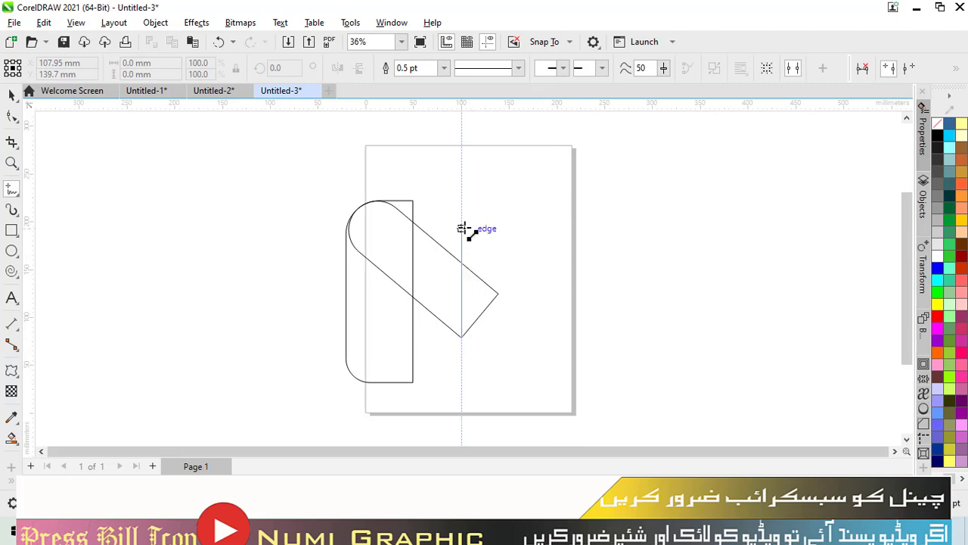
click(462, 196)
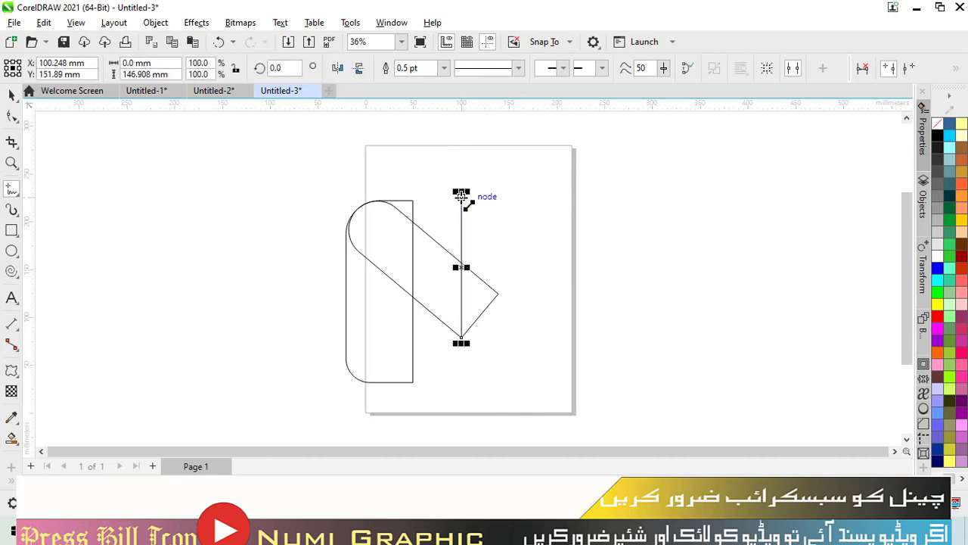
Step: Set the vertical line's outline width to 2.0 pt
click(444, 69)
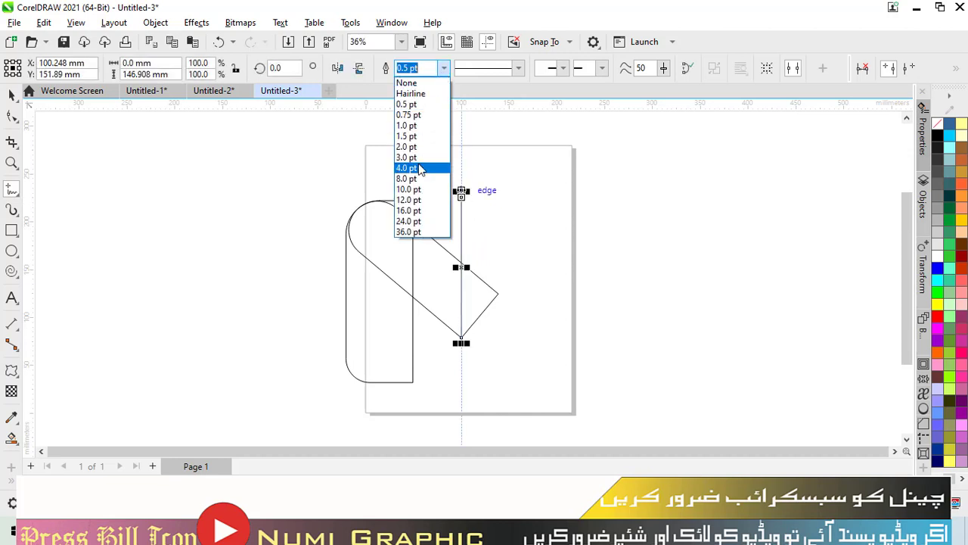
click(417, 178)
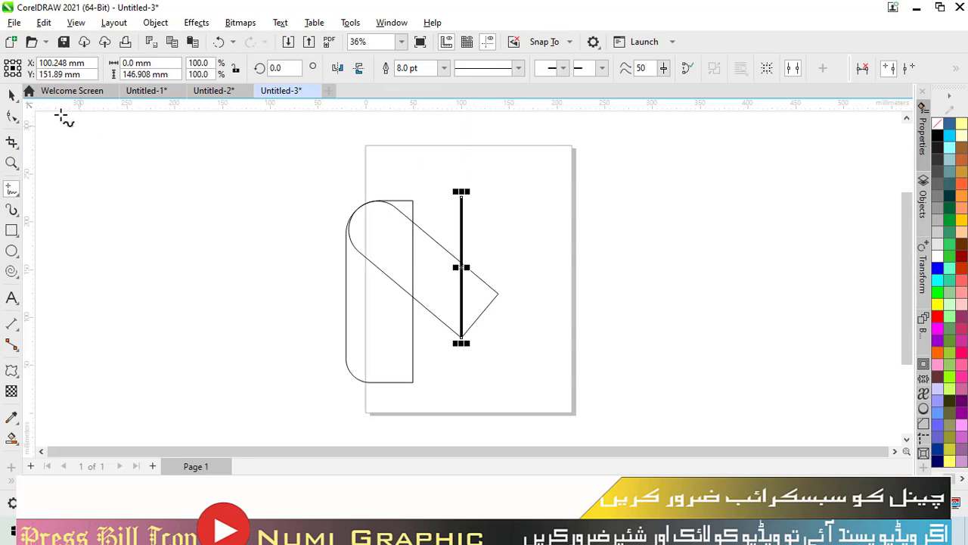
click(15, 95)
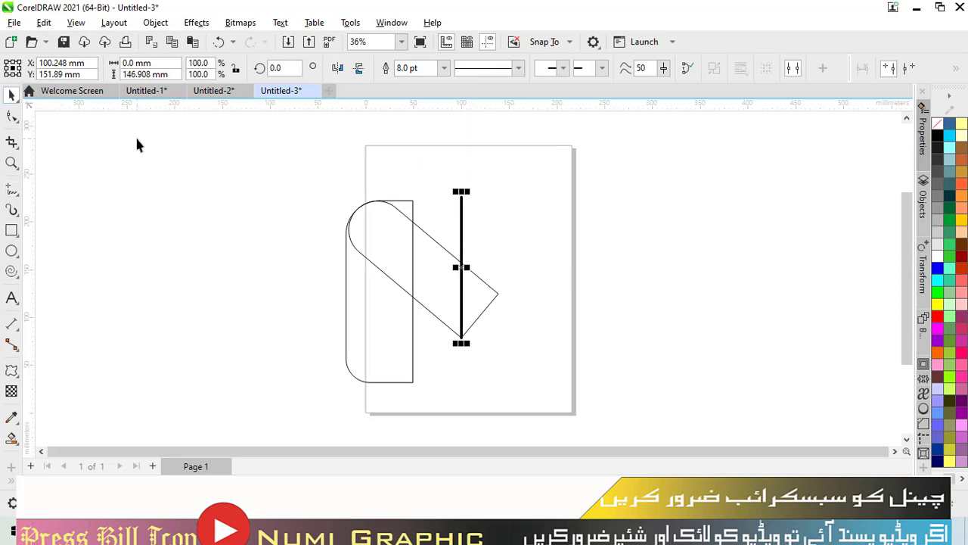
click(443, 68)
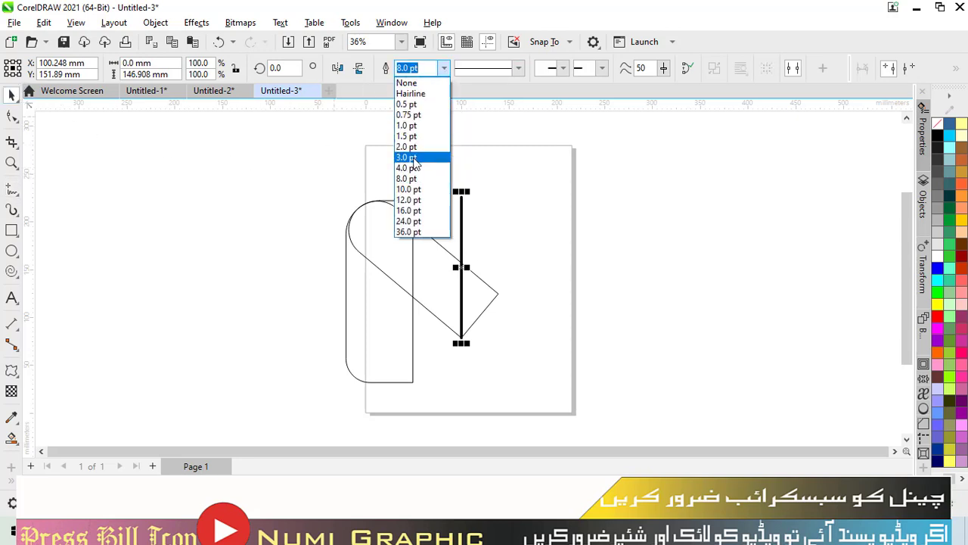
click(413, 155)
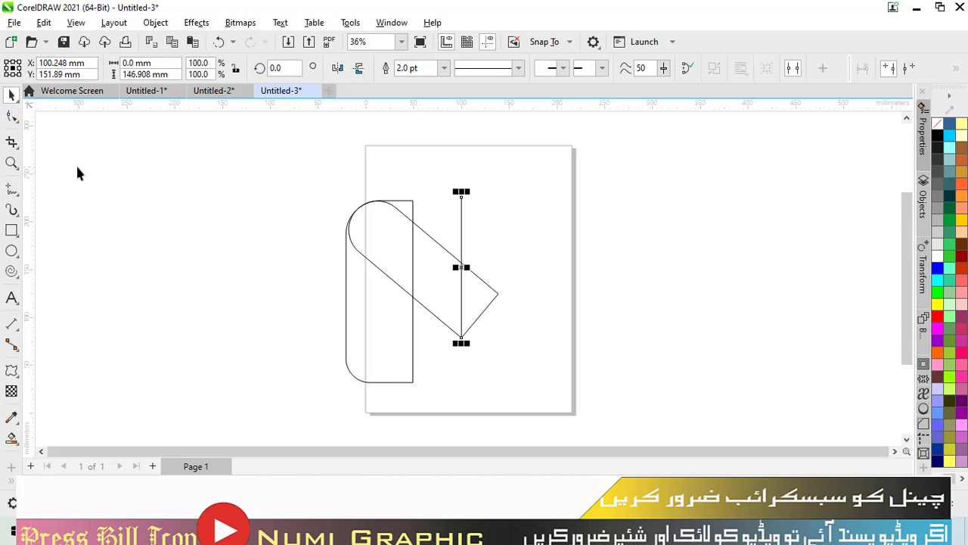
click(96, 181)
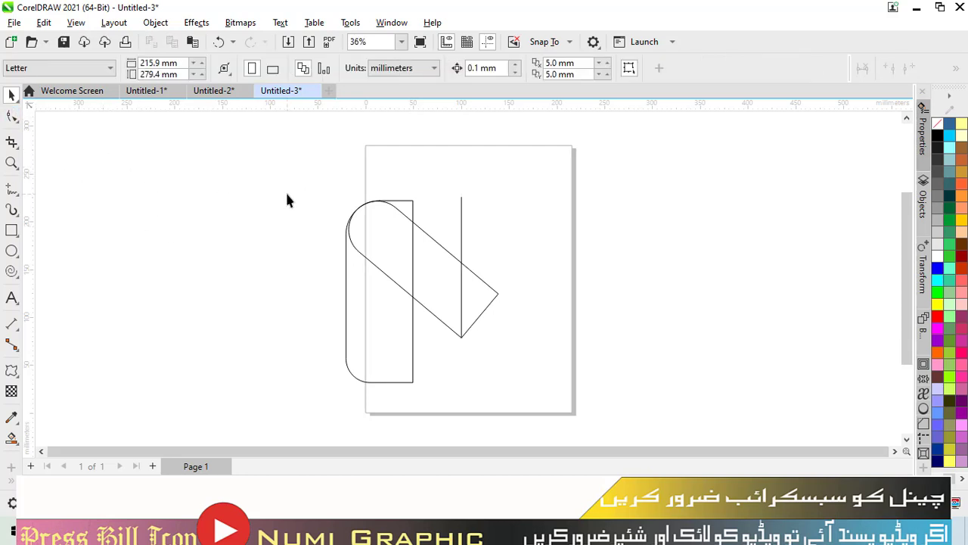
Step: Group both shapes with the vertical line, and Smart Fill the upright, the rounded overlap and the diagonal up to the line in green
mouse_move(301, 249)
mouse_down()
mouse_move(516, 353)
mouse_move(506, 398)
mouse_up()
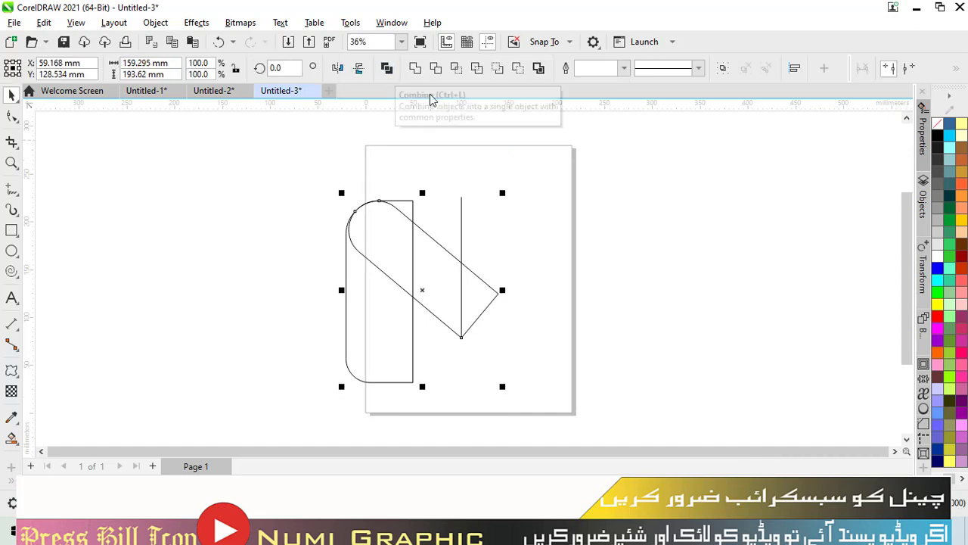
click(722, 69)
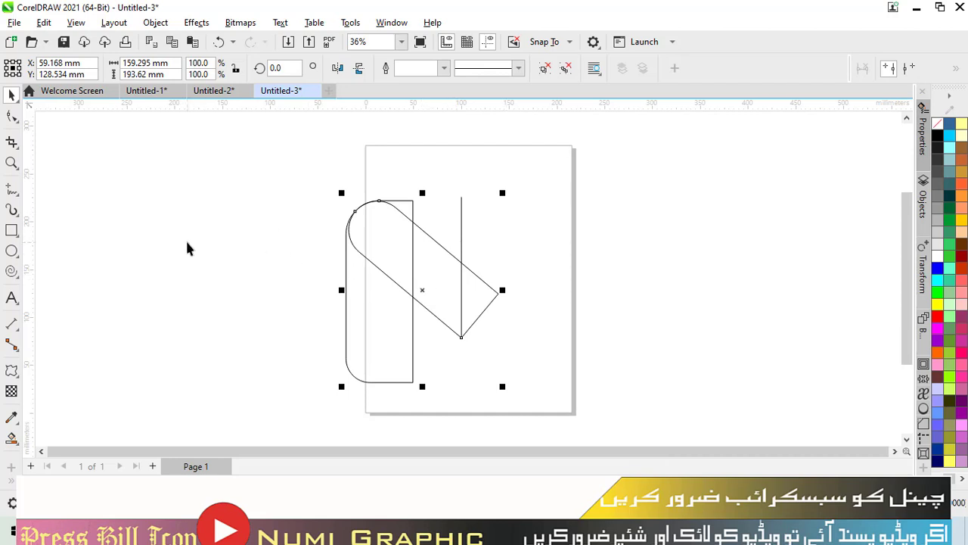
click(11, 439)
click(369, 289)
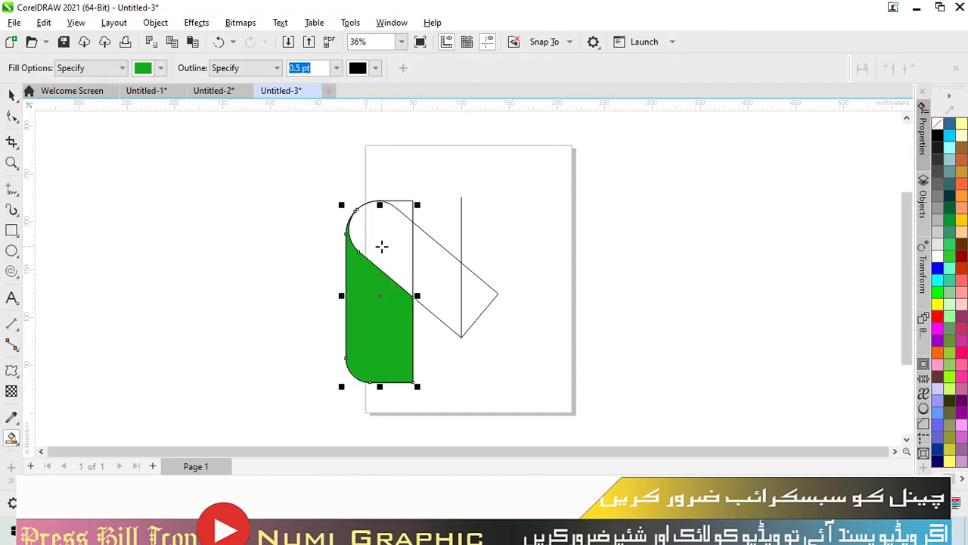
click(382, 246)
click(436, 259)
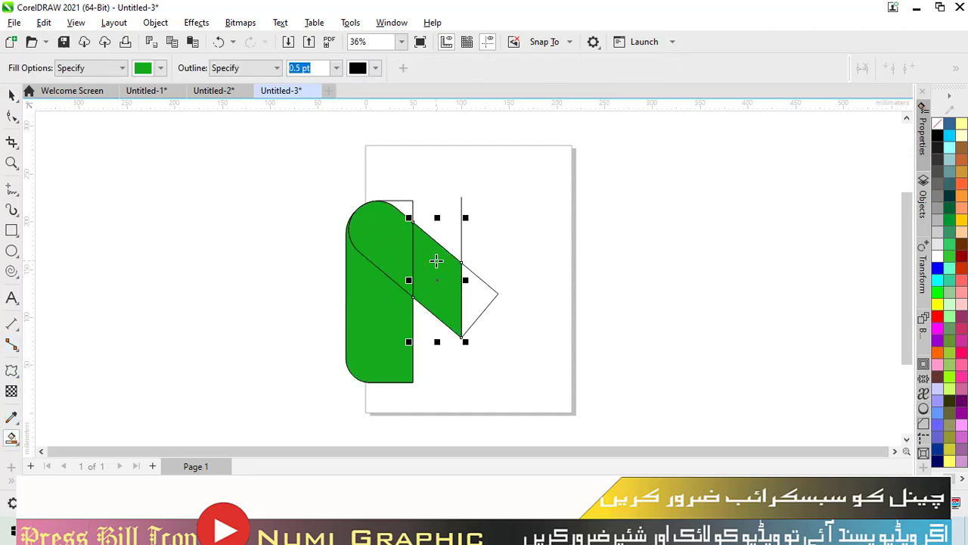
click(11, 94)
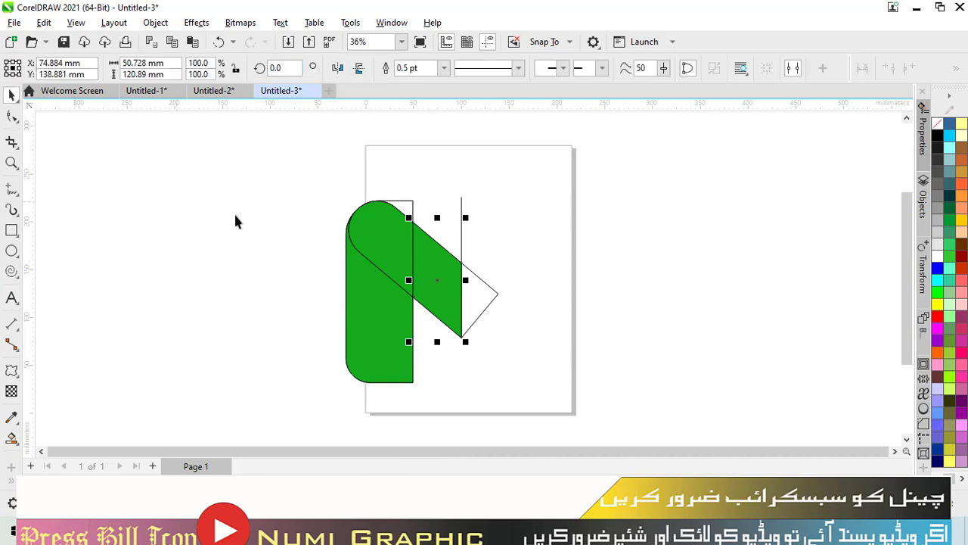
click(246, 220)
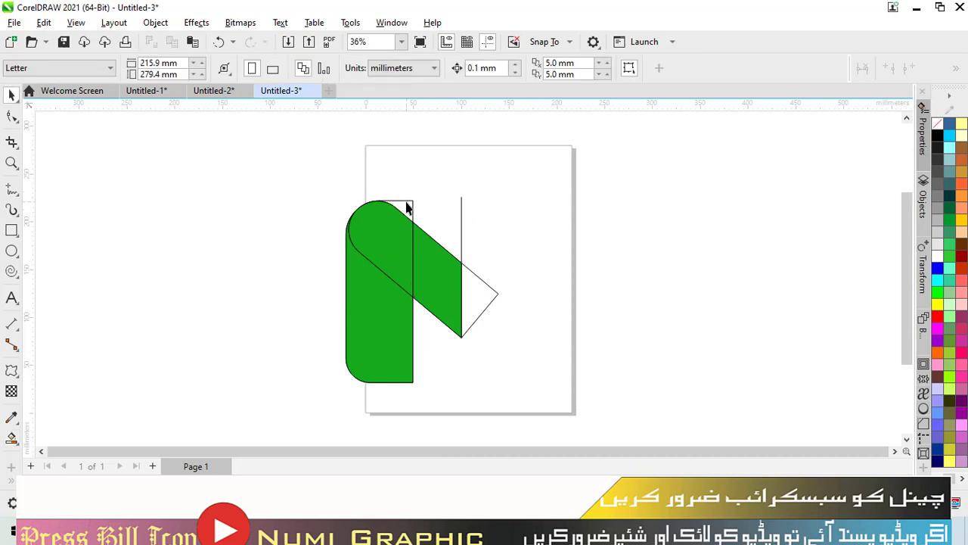
Step: Move the unfilled outline group off the page, clear of the green pieces on its left
drag(412, 209, 190, 195)
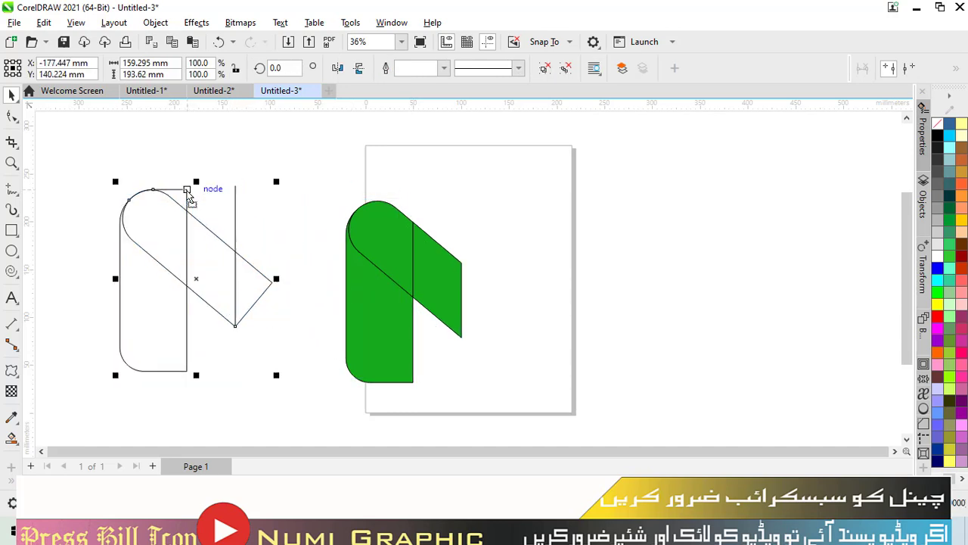
click(326, 186)
Step: Move the three green pieces onto the page and mirror a copy horizontally against the diagonal's vertical edge to form an M
drag(322, 178, 502, 402)
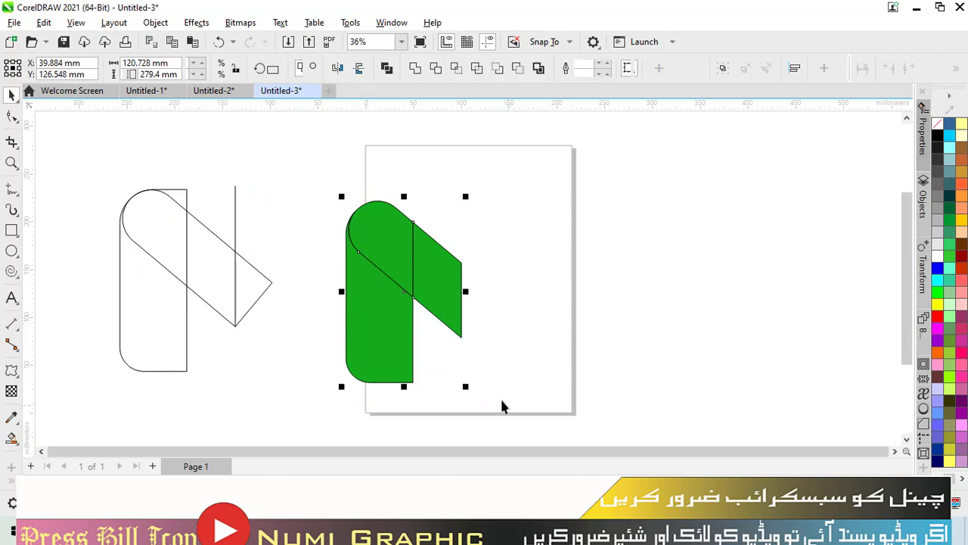
drag(411, 293, 508, 279)
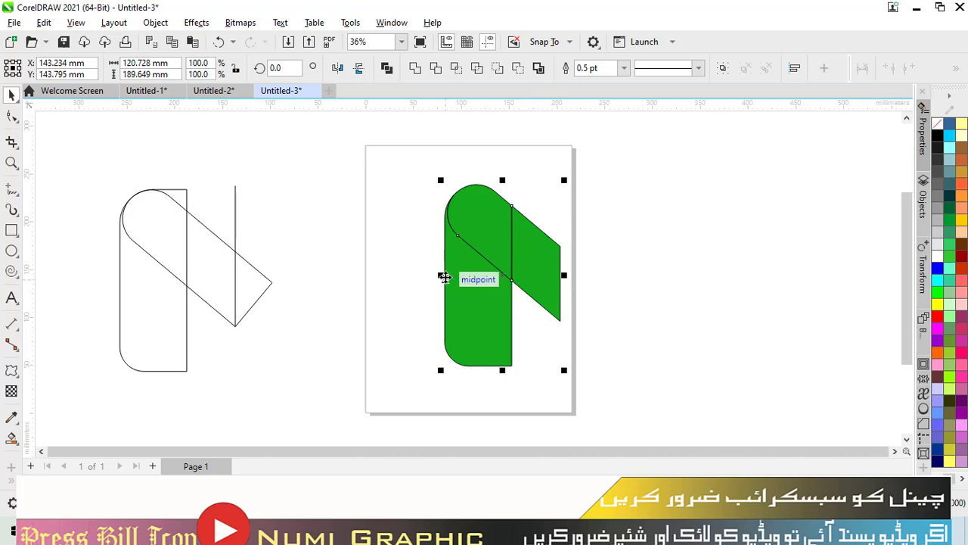
drag(441, 276, 608, 274)
click(737, 273)
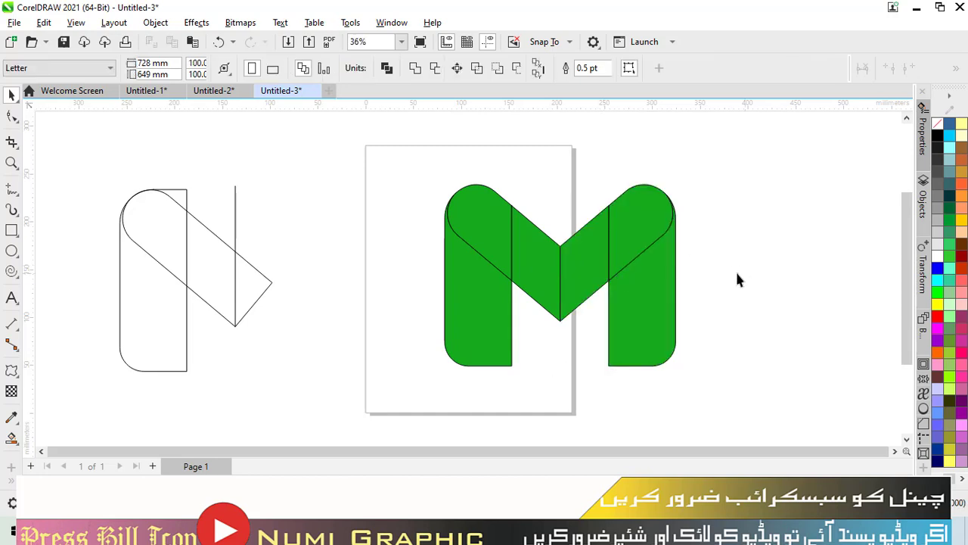
Step: Fill the M's right upright with cyan
click(663, 289)
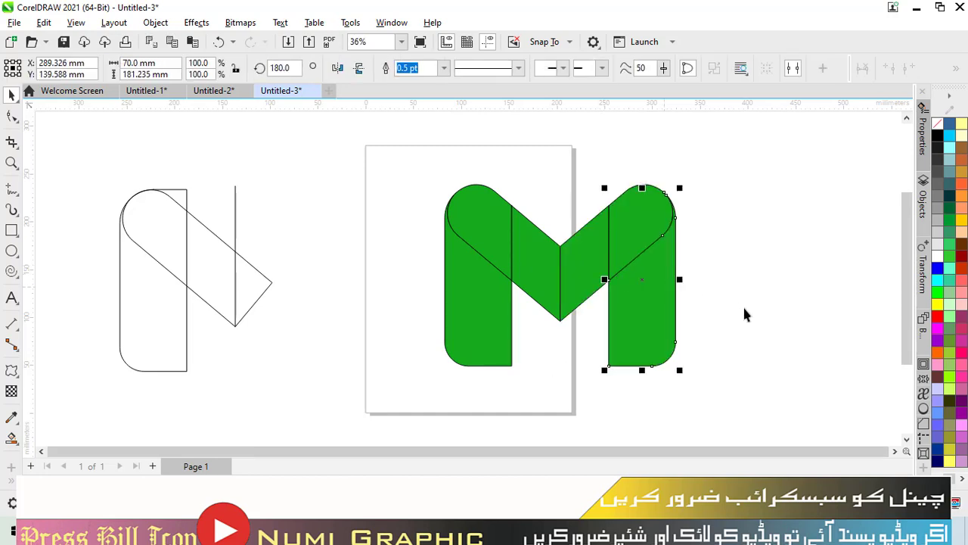
click(938, 281)
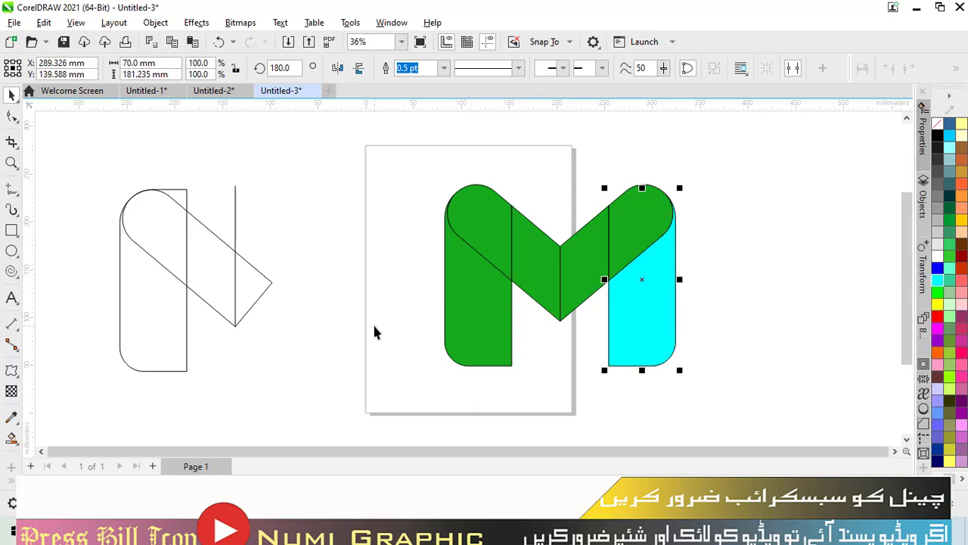
Step: Check the colours of the finished M in Untitled-1, and fill the left upright in Untitled-3 with blue
click(215, 91)
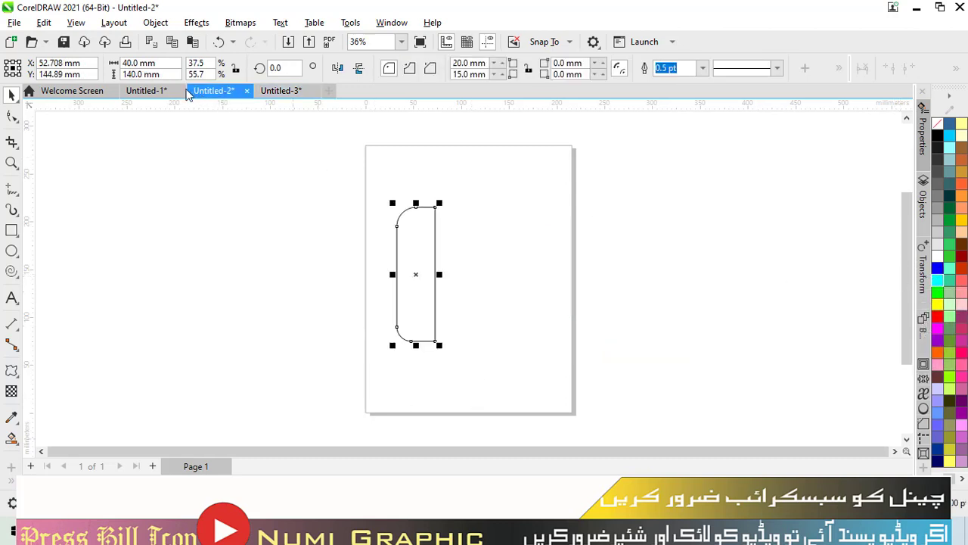
click(172, 92)
click(215, 91)
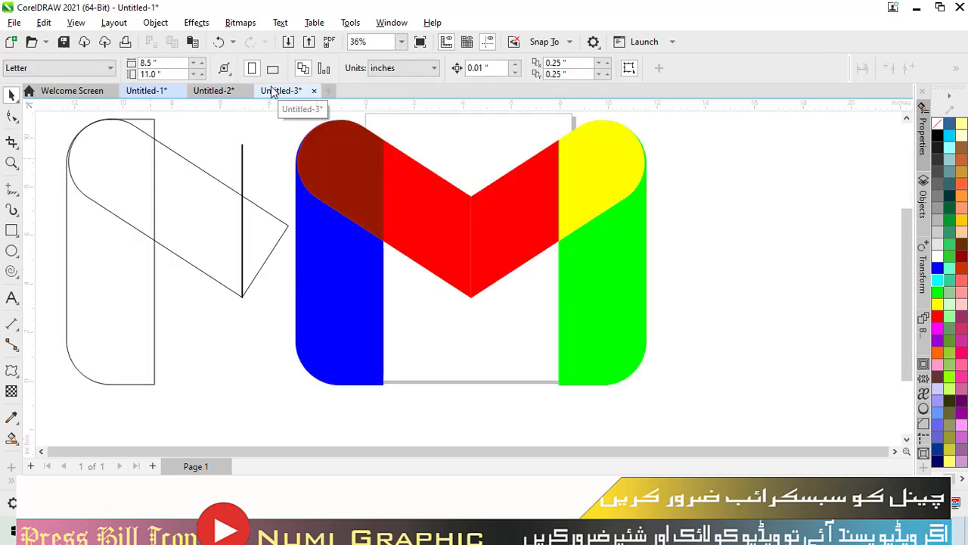
click(280, 91)
click(482, 294)
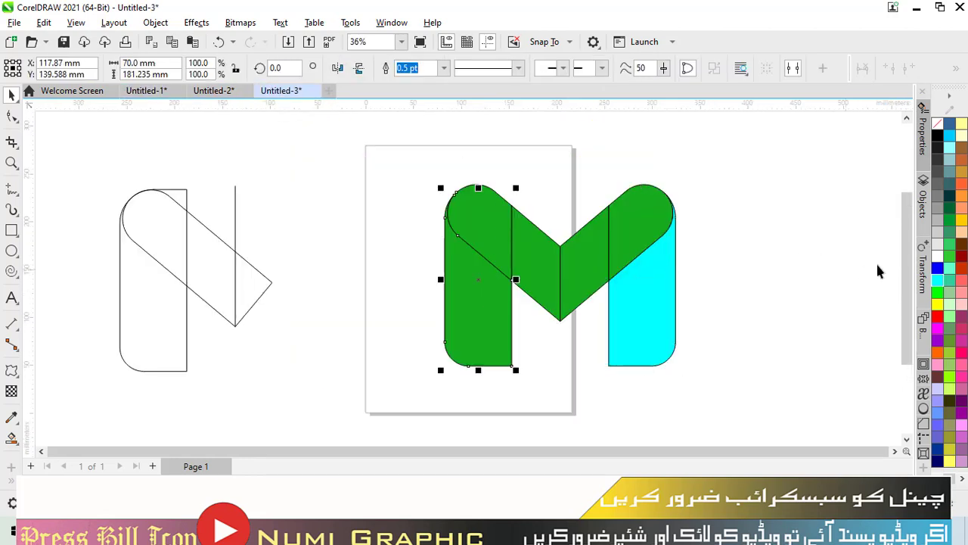
click(938, 270)
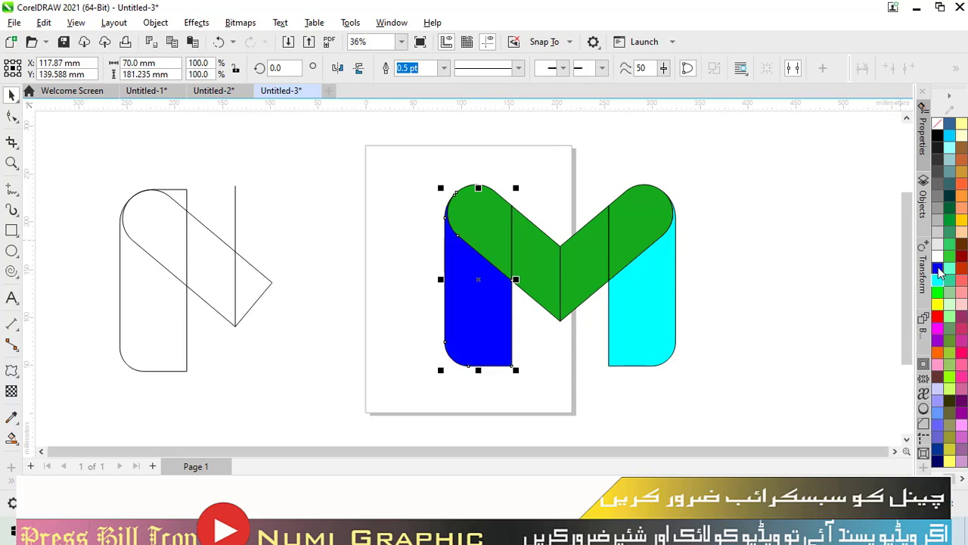
Step: Fill the M's left rounded overlap piece with a bright orange-red shade of Brick Red
click(489, 224)
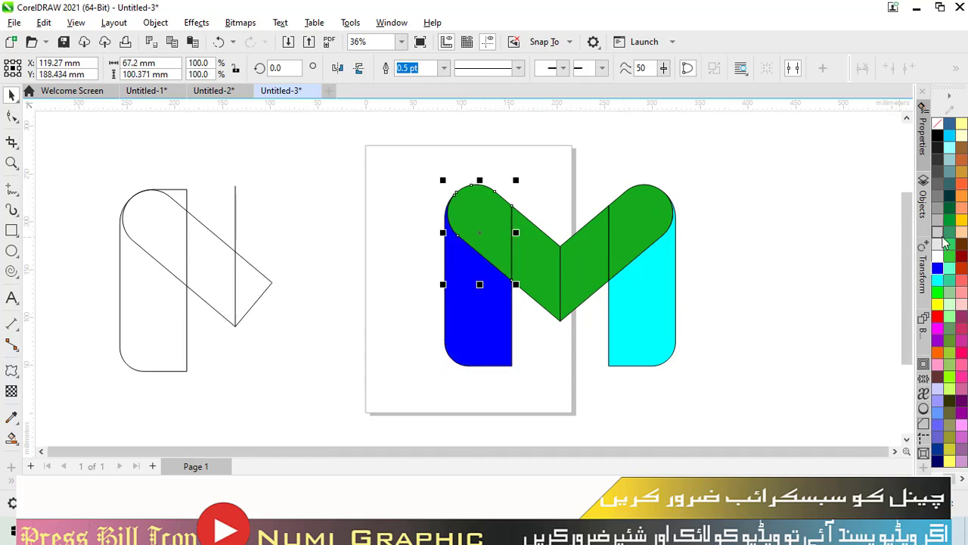
click(962, 269)
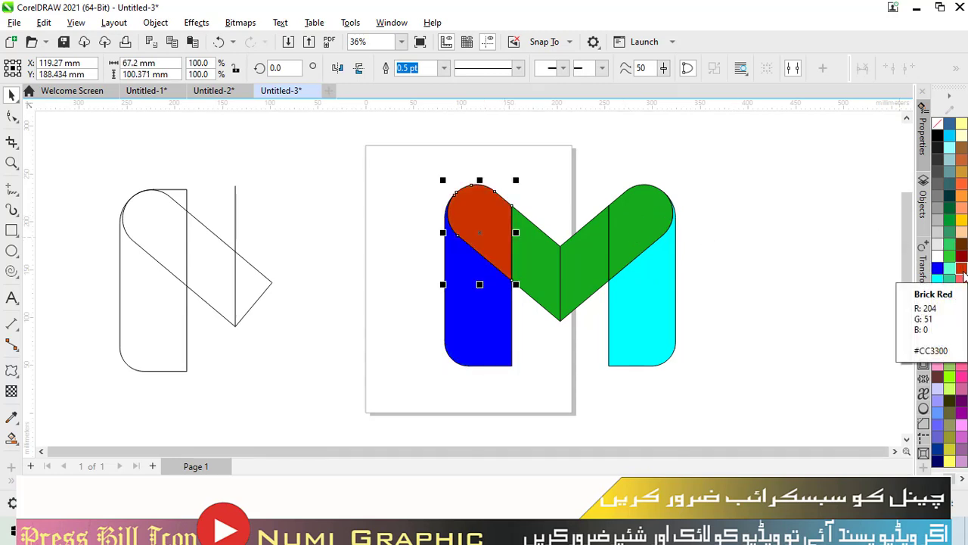
click(962, 281)
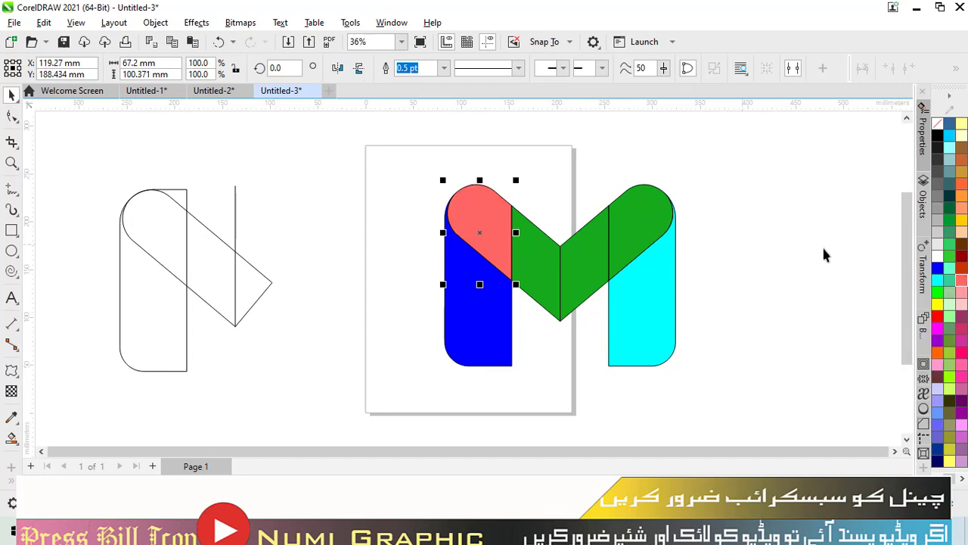
click(962, 273)
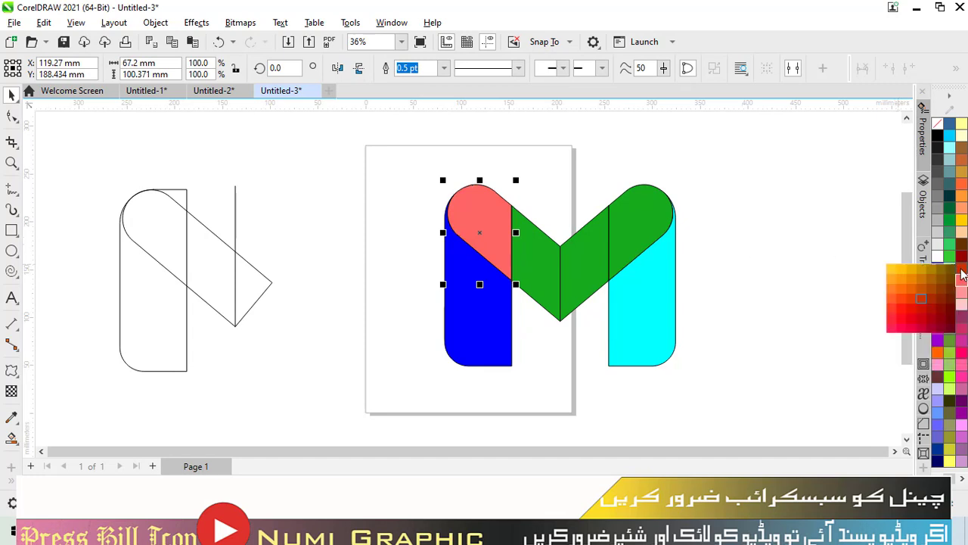
click(900, 303)
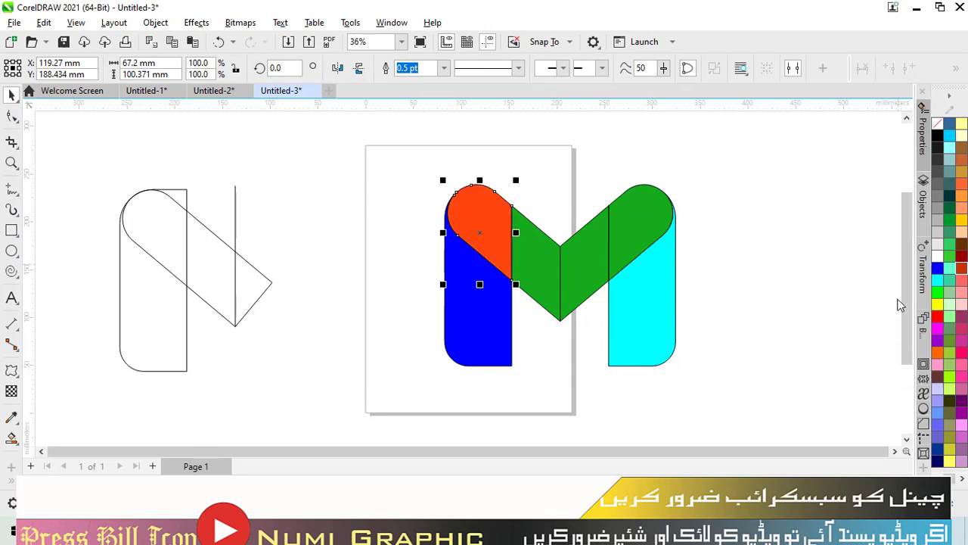
Step: Fill both middle diagonal pieces of the M with red
click(550, 261)
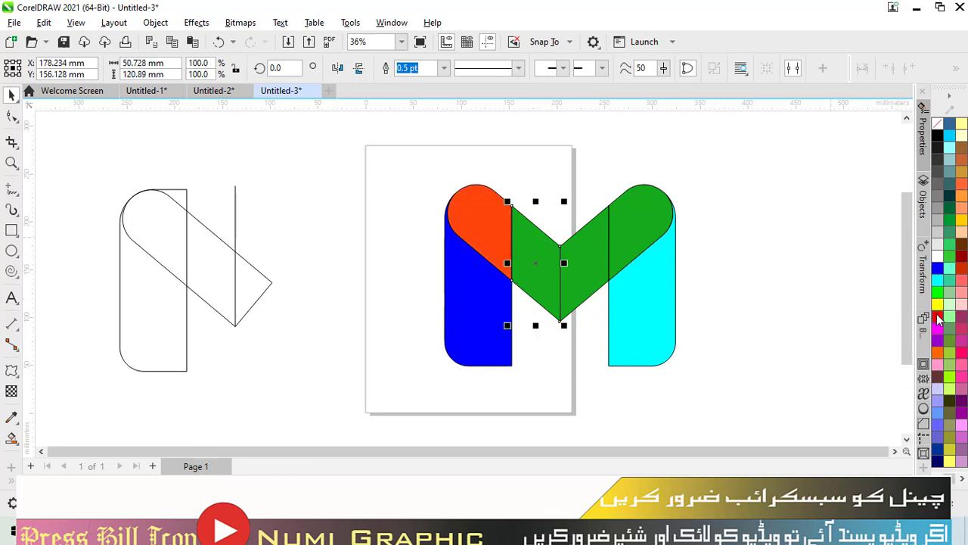
click(586, 270)
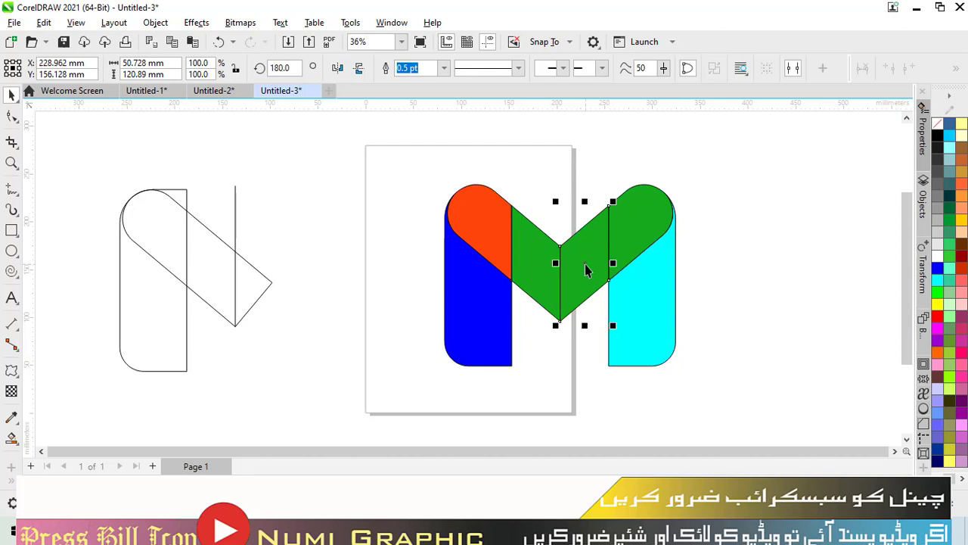
click(937, 316)
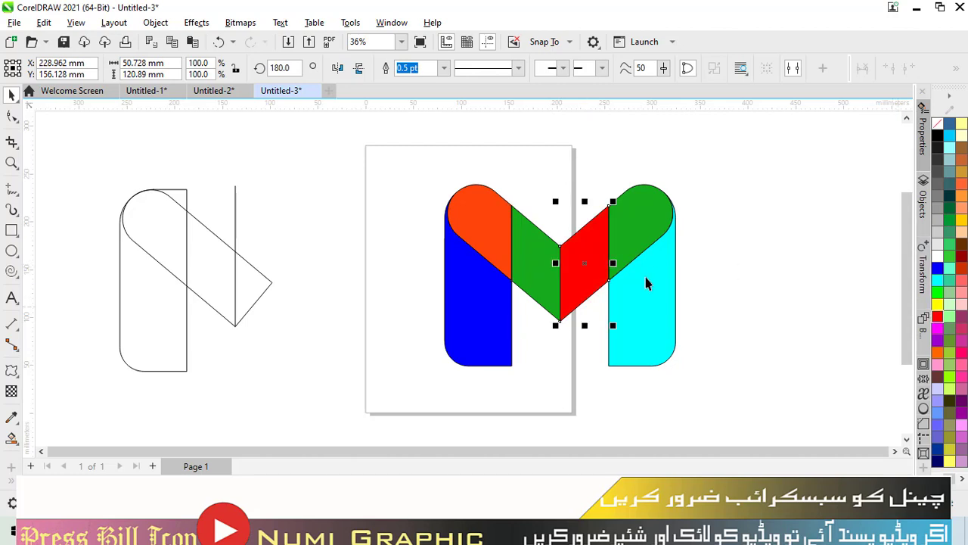
click(540, 285)
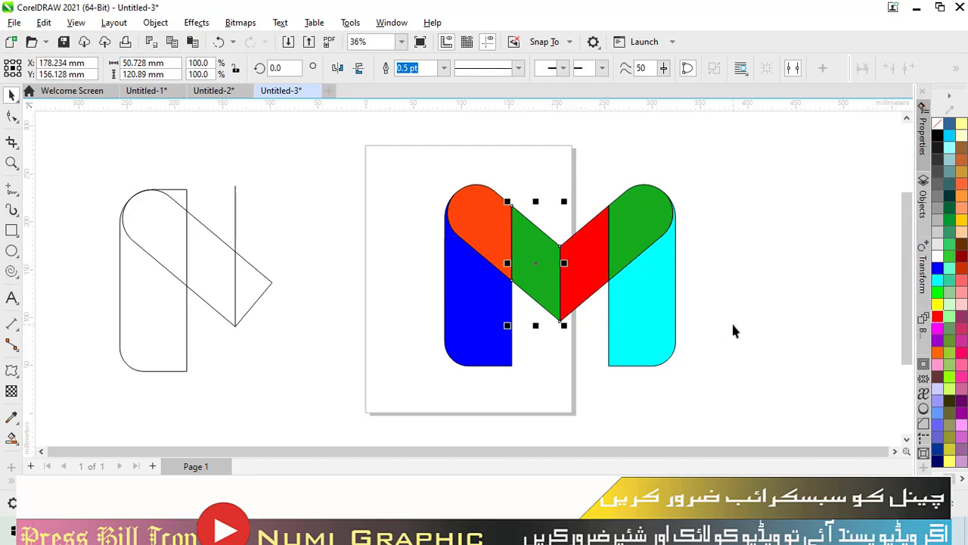
click(937, 317)
Step: Fill the M's right rounded overlap piece with yellow
click(648, 237)
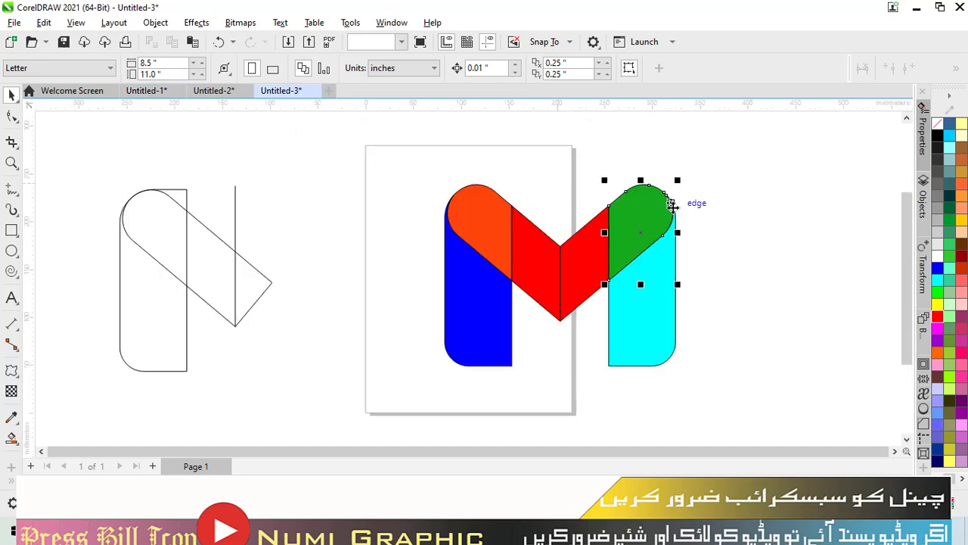
click(647, 220)
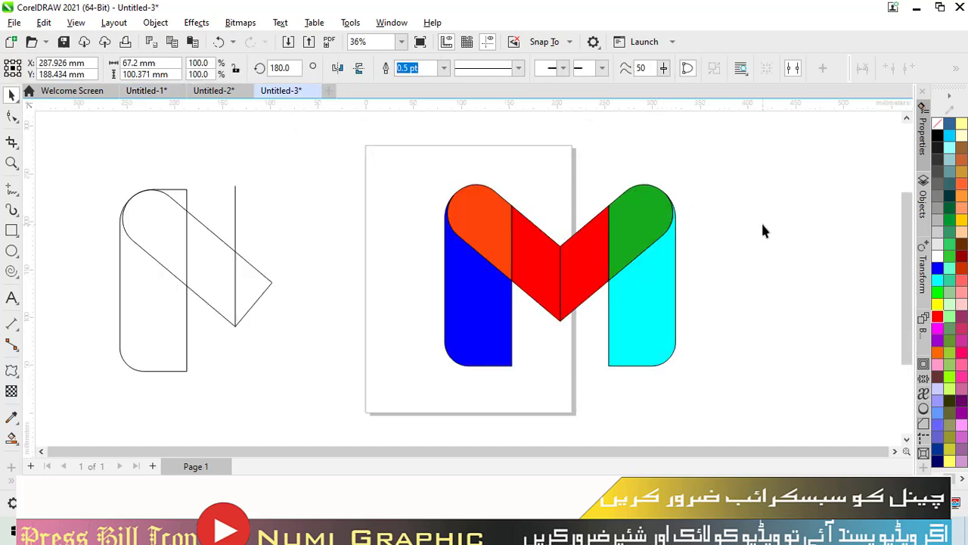
key(Escape)
click(648, 219)
click(938, 306)
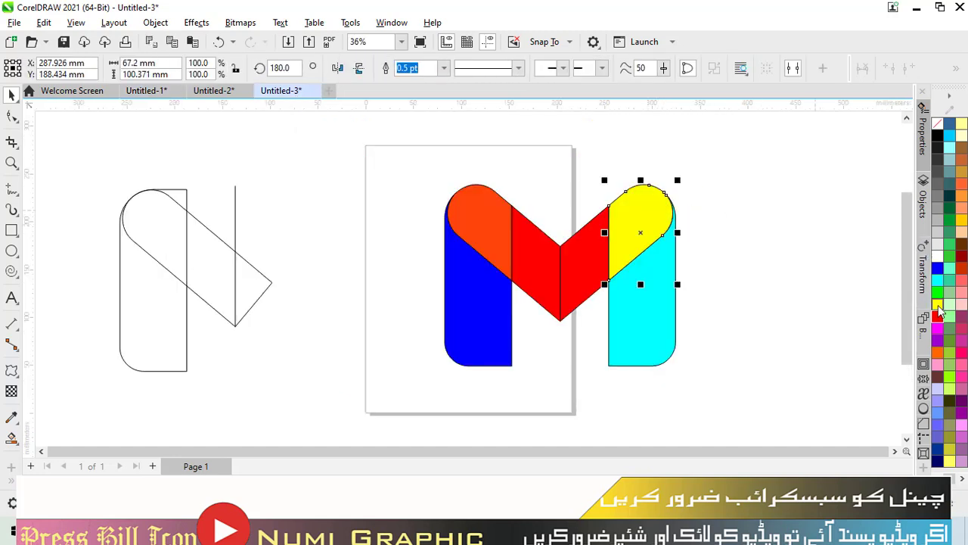
Step: Compare with the finished M in Untitled-1, and fill the right upright in Untitled-3 with a medium shade of green
shift+click(660, 309)
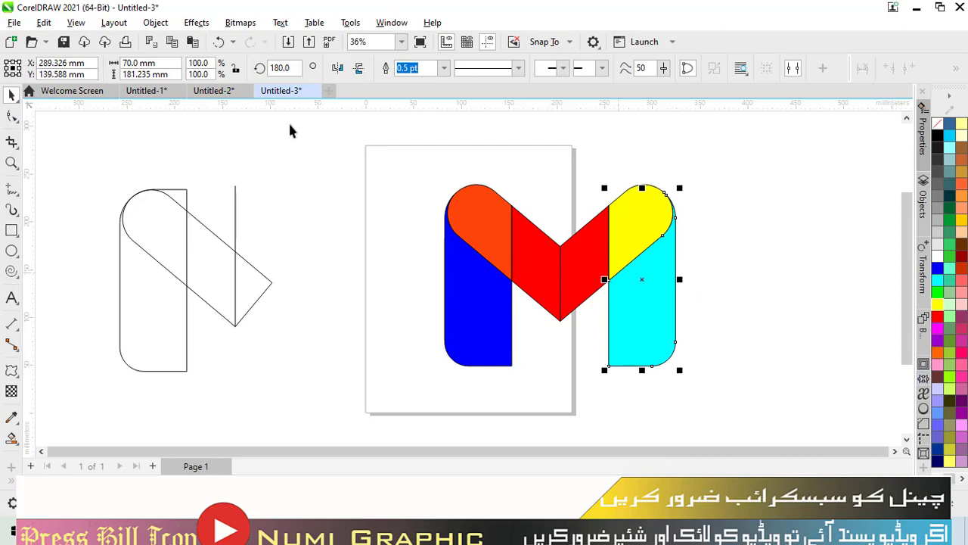
click(165, 92)
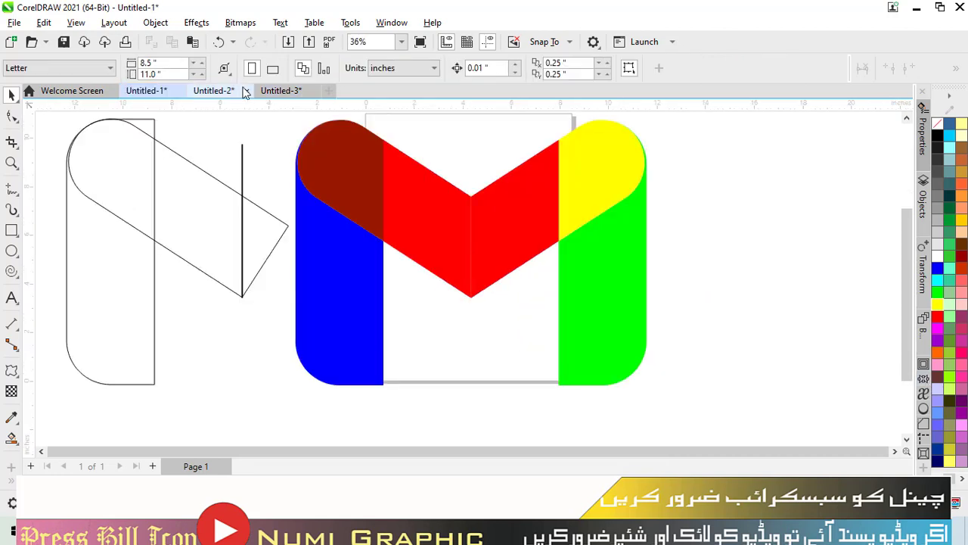
click(271, 91)
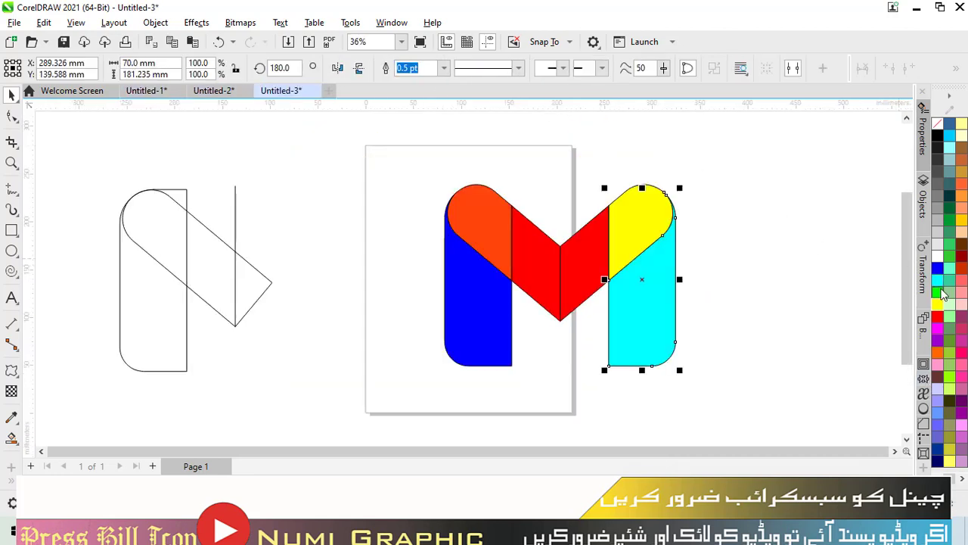
drag(942, 295, 921, 318)
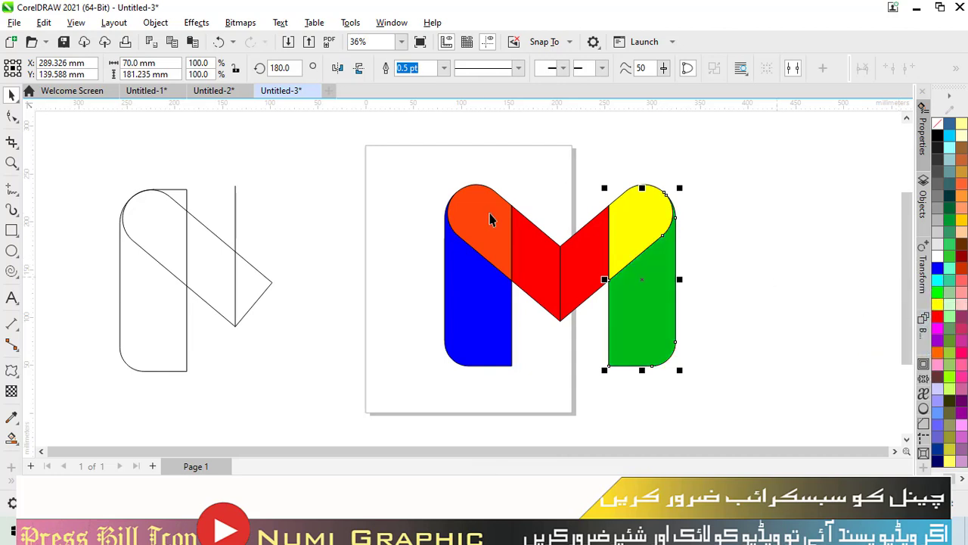
Step: Remove the outlines from all pieces of the M and enlarge it proportionally to about 346 mm wide
click(372, 158)
drag(416, 233, 703, 375)
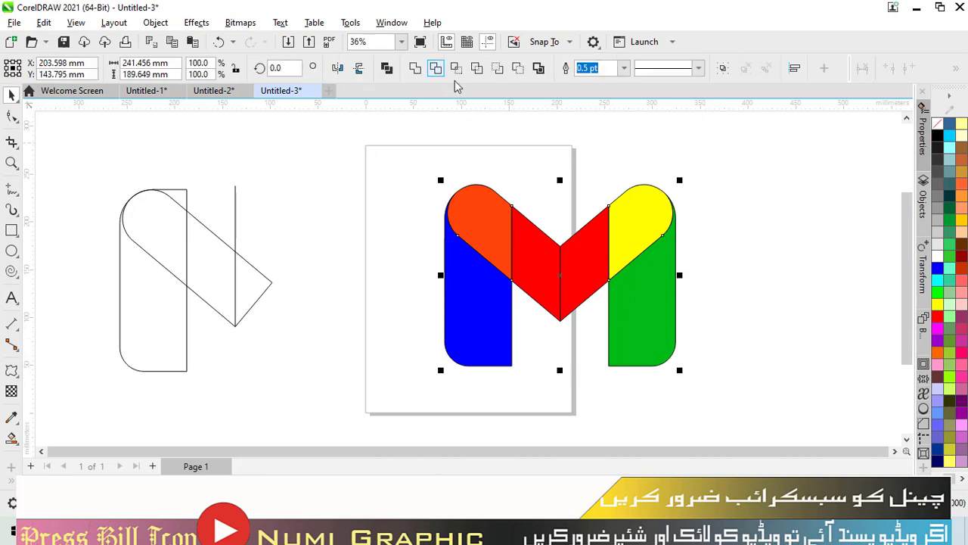
right_click(941, 124)
click(758, 154)
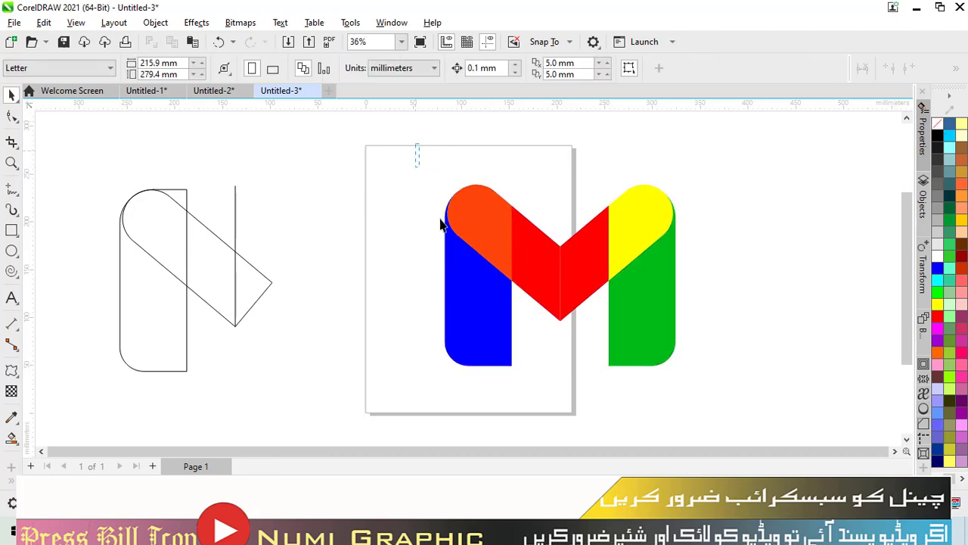
drag(440, 225, 790, 415)
click(803, 317)
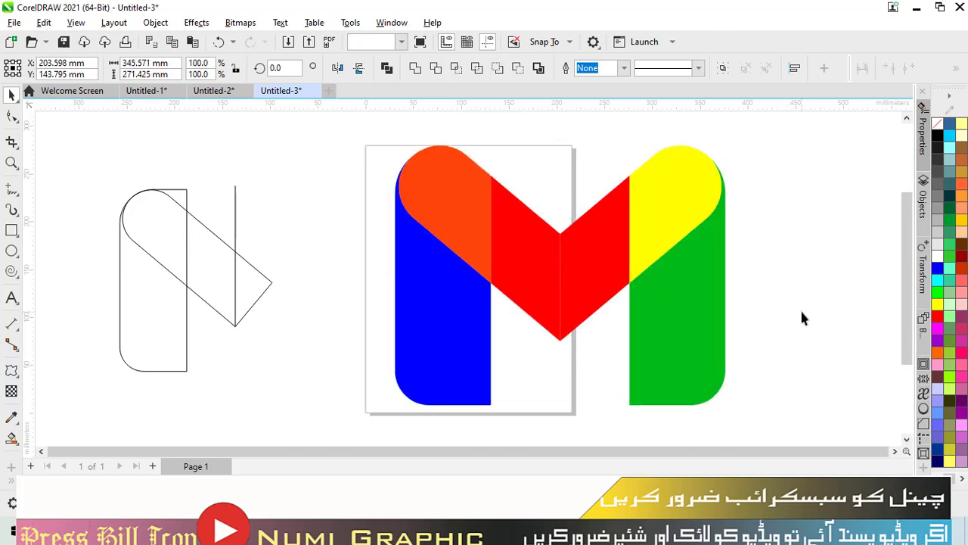
Step: Try welding the left rounded piece and the red middle pieces into one shape, and undo the weld
click(453, 242)
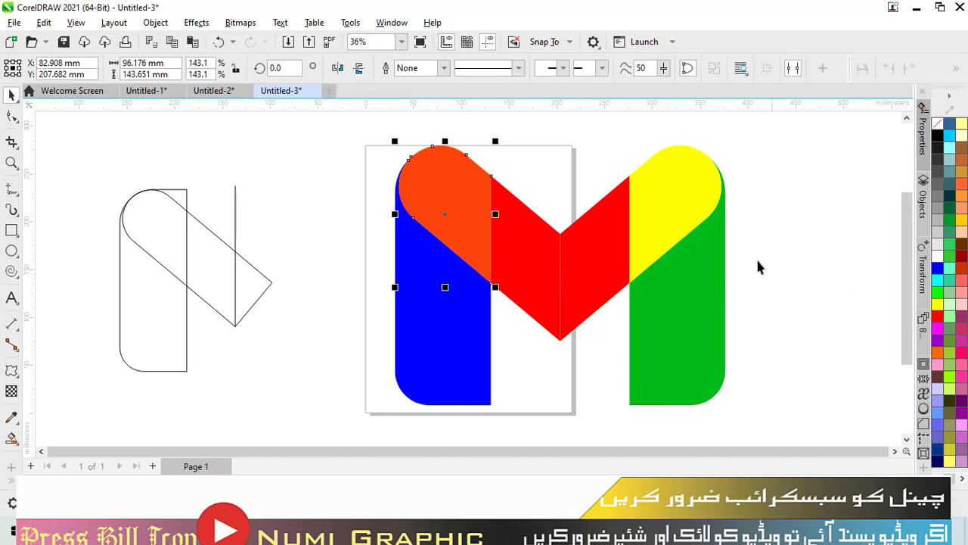
shift+click(586, 267)
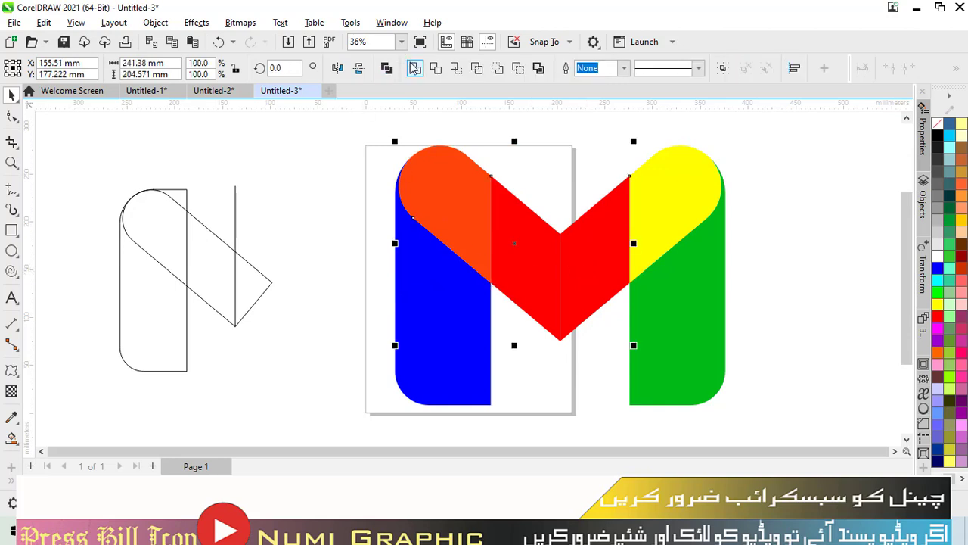
click(414, 67)
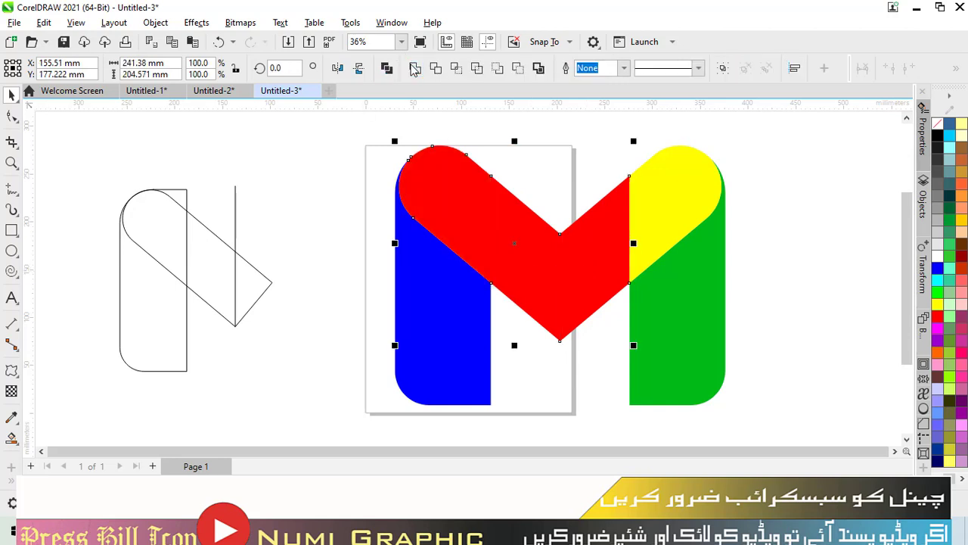
click(350, 203)
click(437, 191)
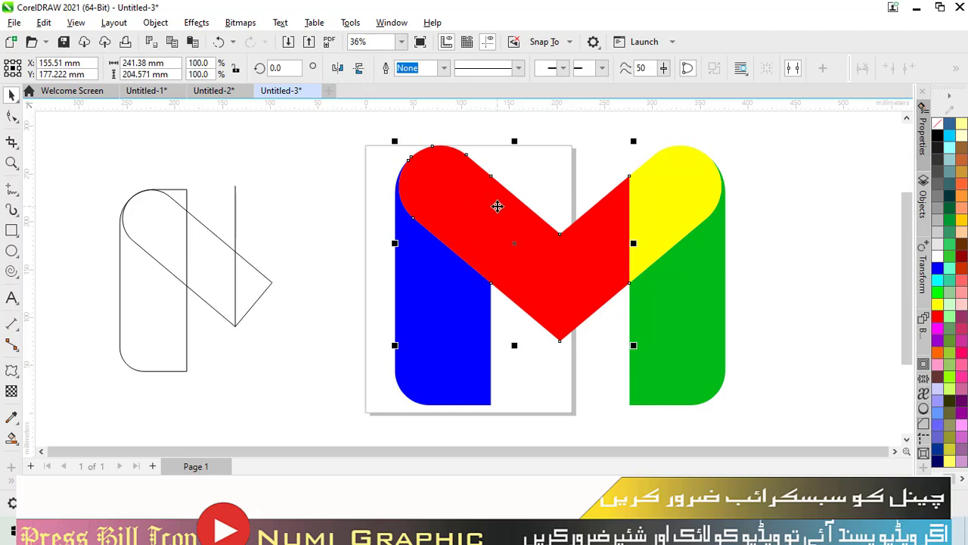
key(ctrl+z)
Step: Weld the M's two red middle diagonal pieces into a single V shape
click(736, 215)
click(585, 256)
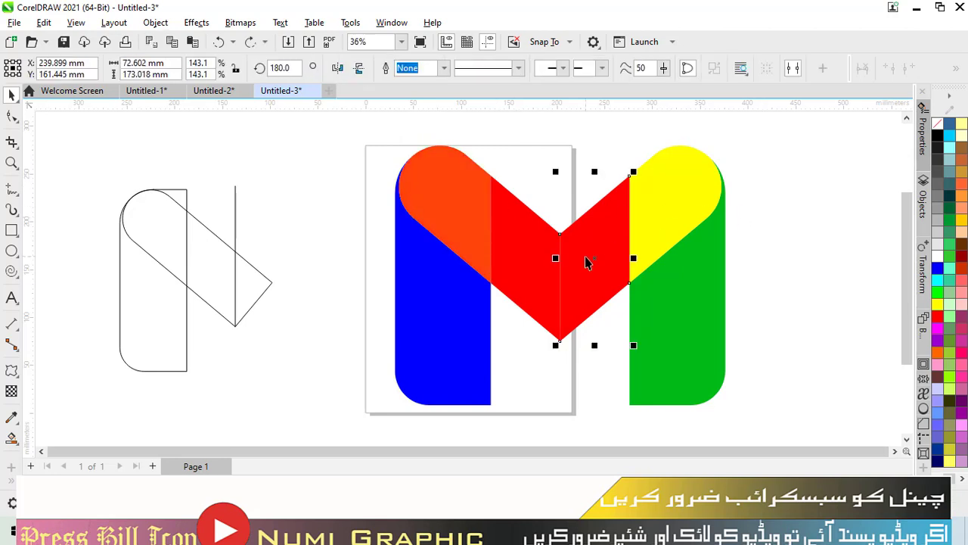
shift+click(534, 258)
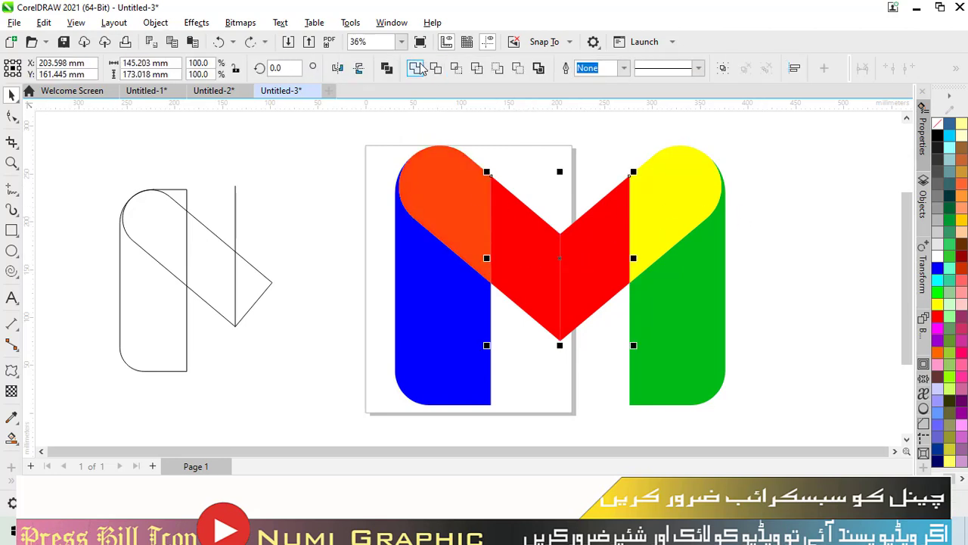
click(417, 68)
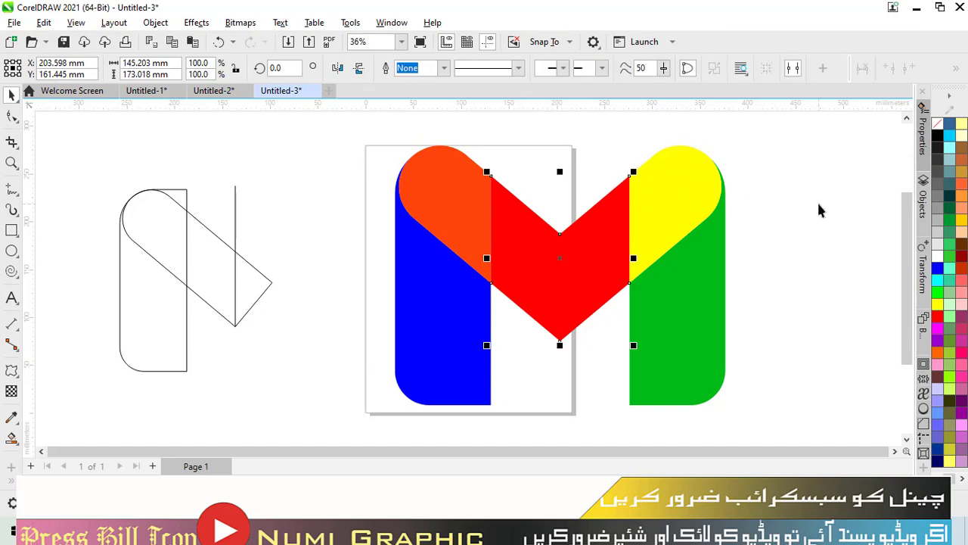
Step: Apply a linear gradient across the V piece from left to right, running from bright orange to light orange
key(g)
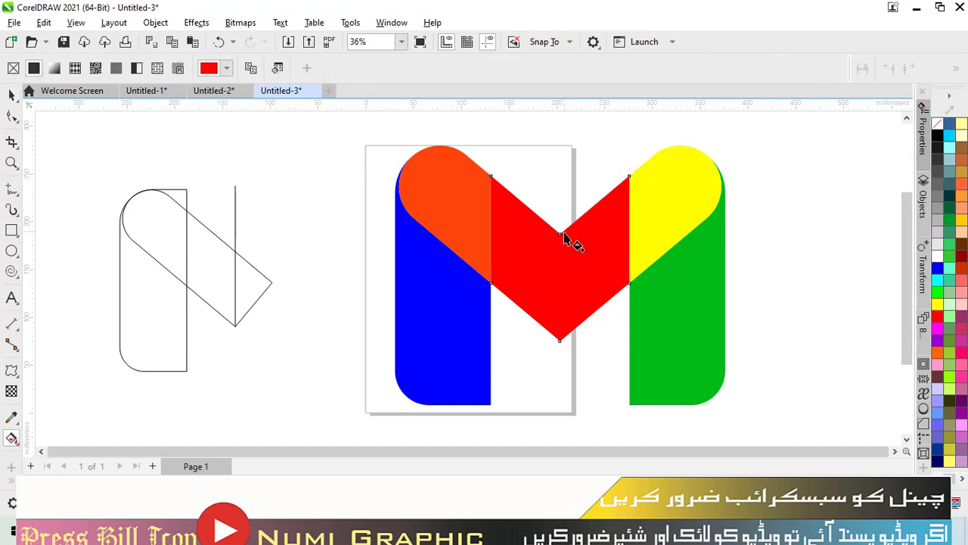
drag(490, 245, 622, 252)
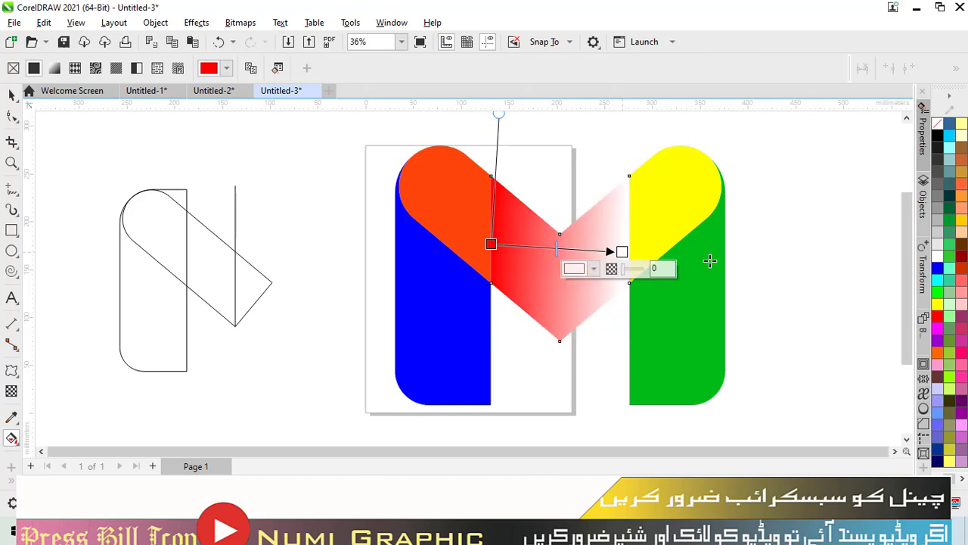
click(938, 318)
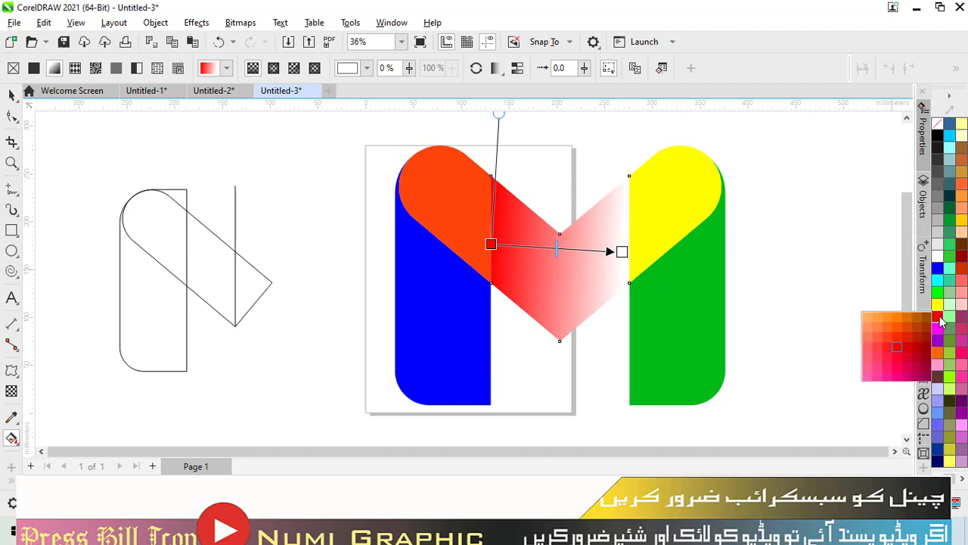
click(876, 322)
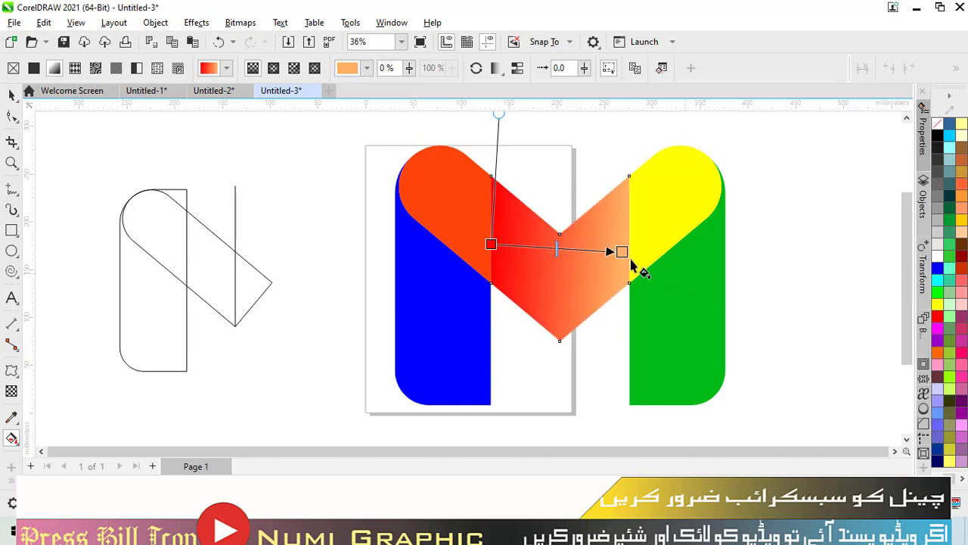
click(492, 245)
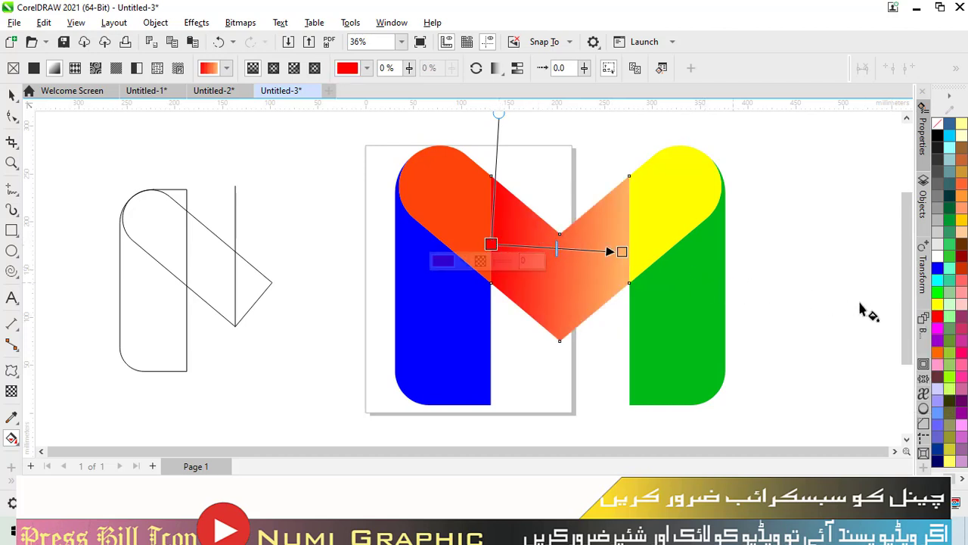
click(939, 323)
click(893, 327)
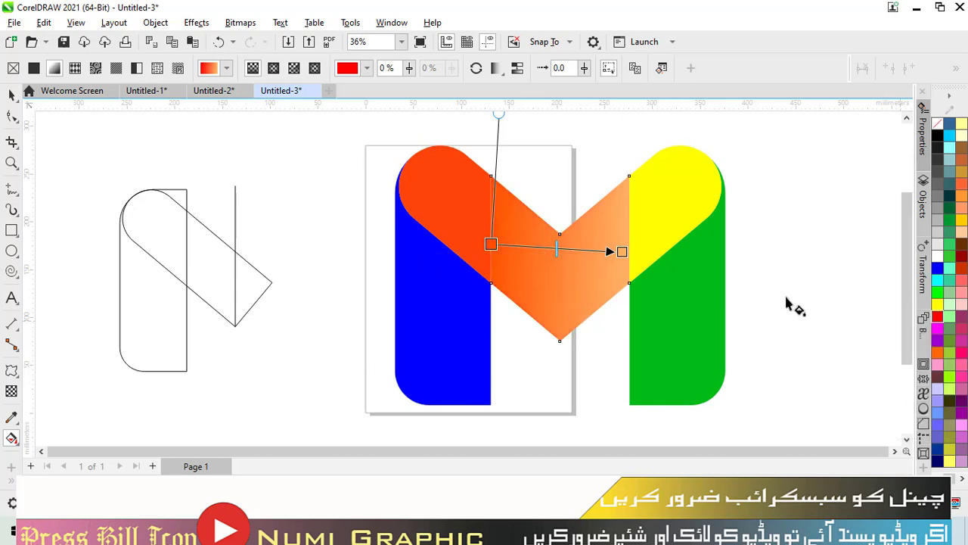
Step: Refill the M's left rounded piece with a bright red shade of Brick Red
click(457, 210)
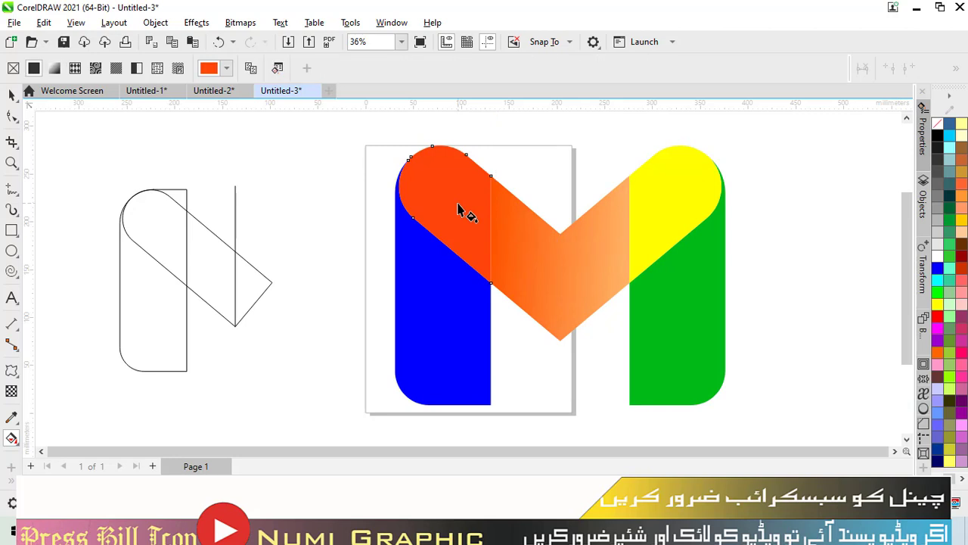
click(957, 276)
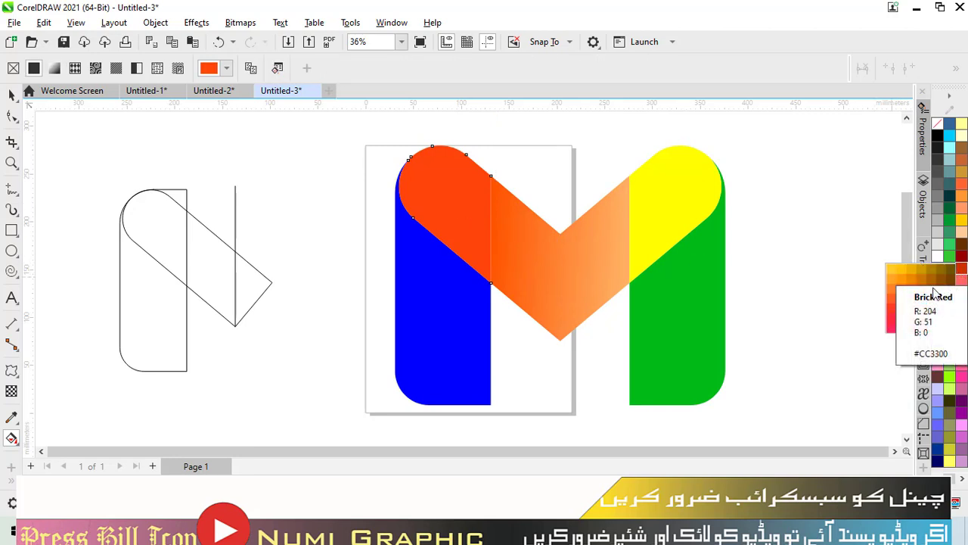
click(892, 310)
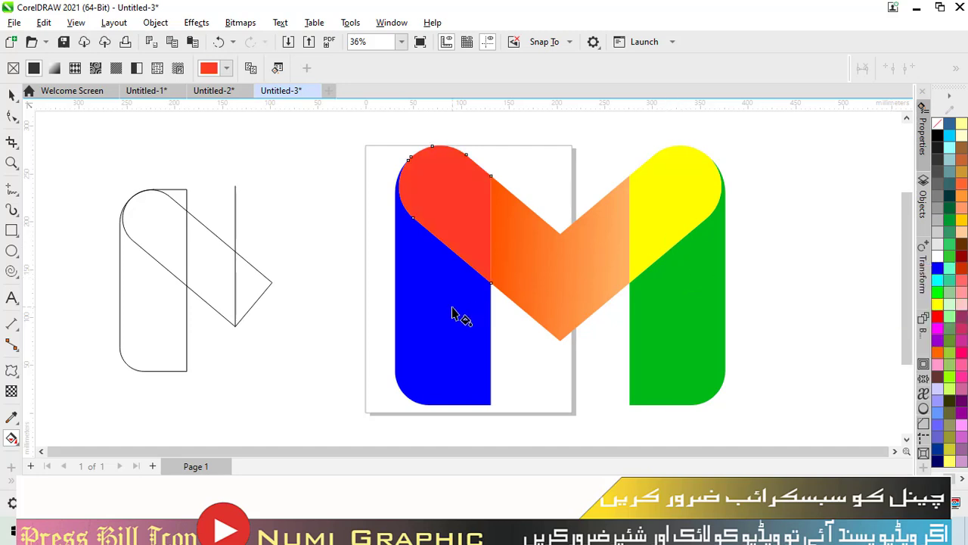
Step: Preview the M logo full screen with nothing selected, and return to the drawing
click(686, 326)
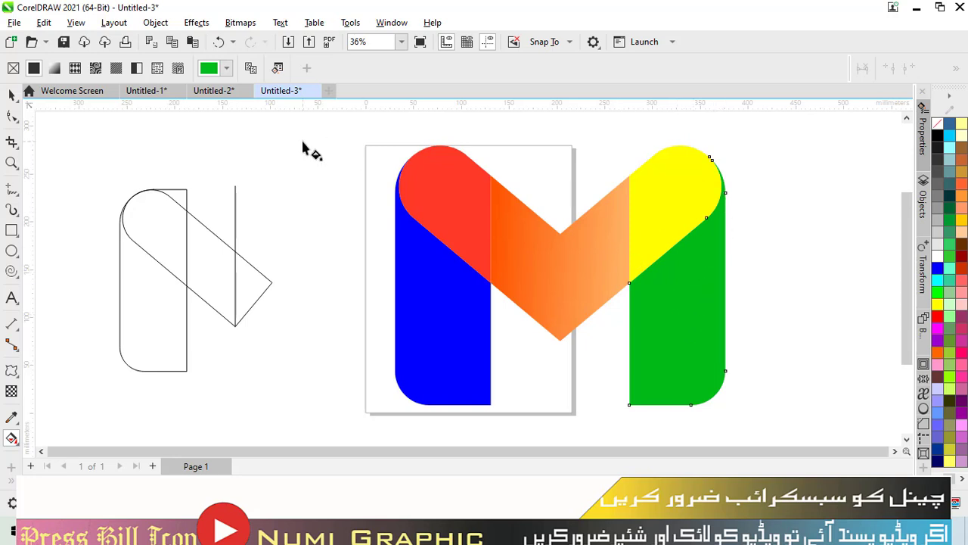
click(11, 94)
click(321, 200)
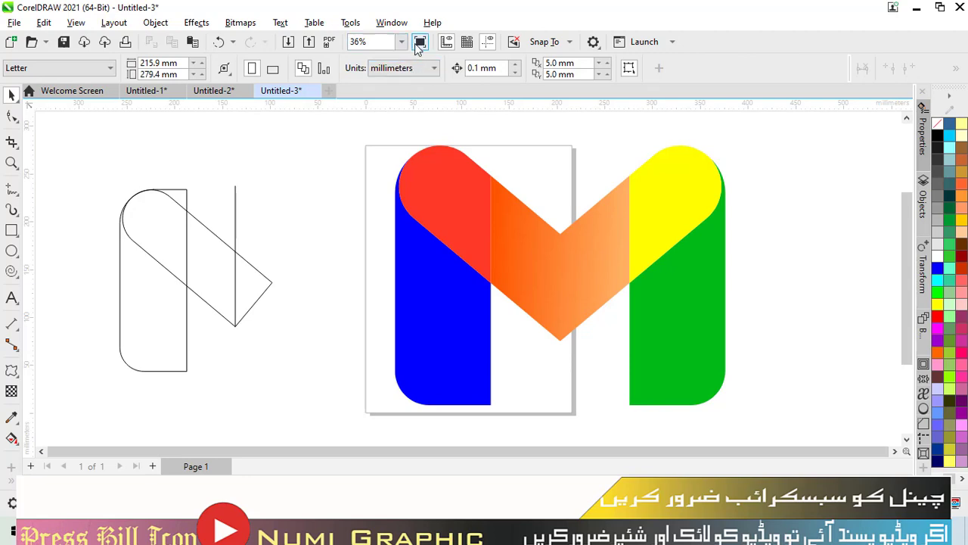
click(420, 41)
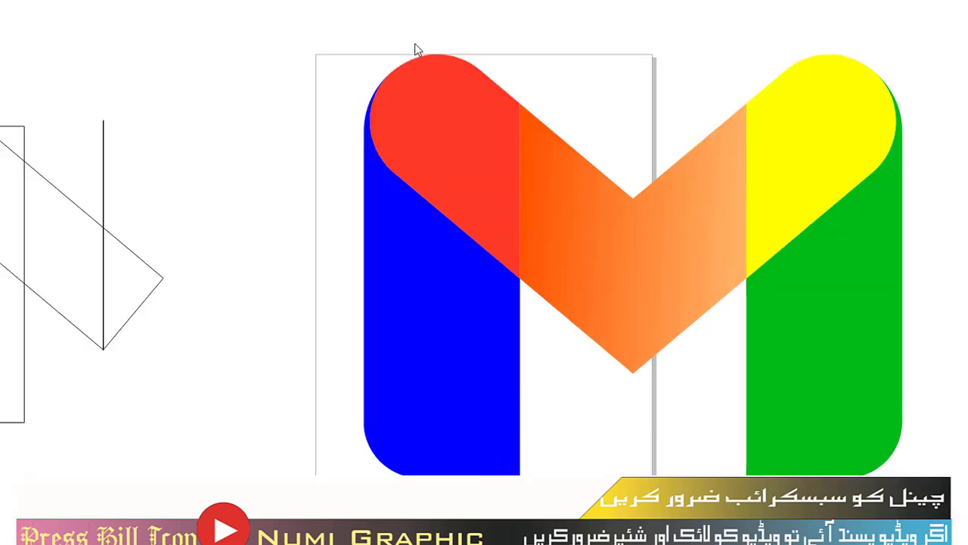
click(339, 123)
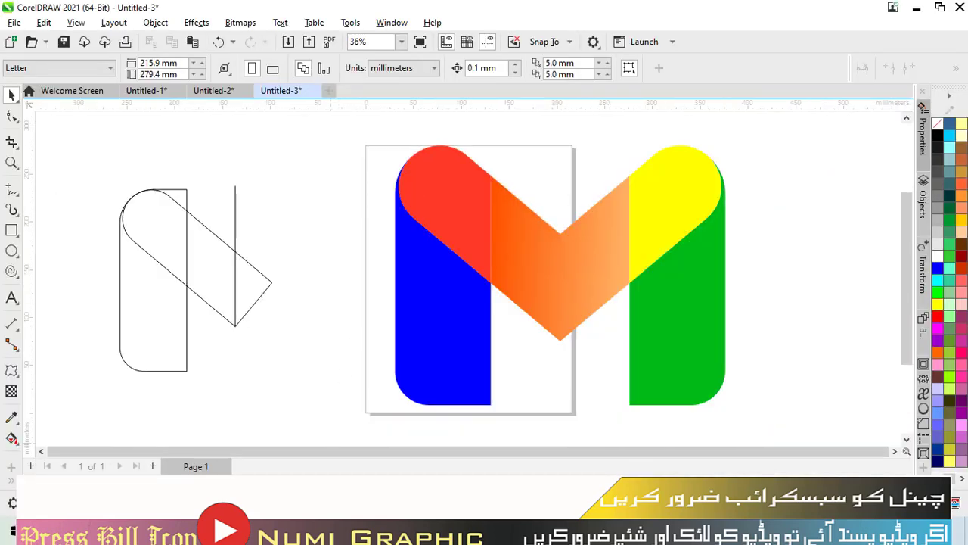